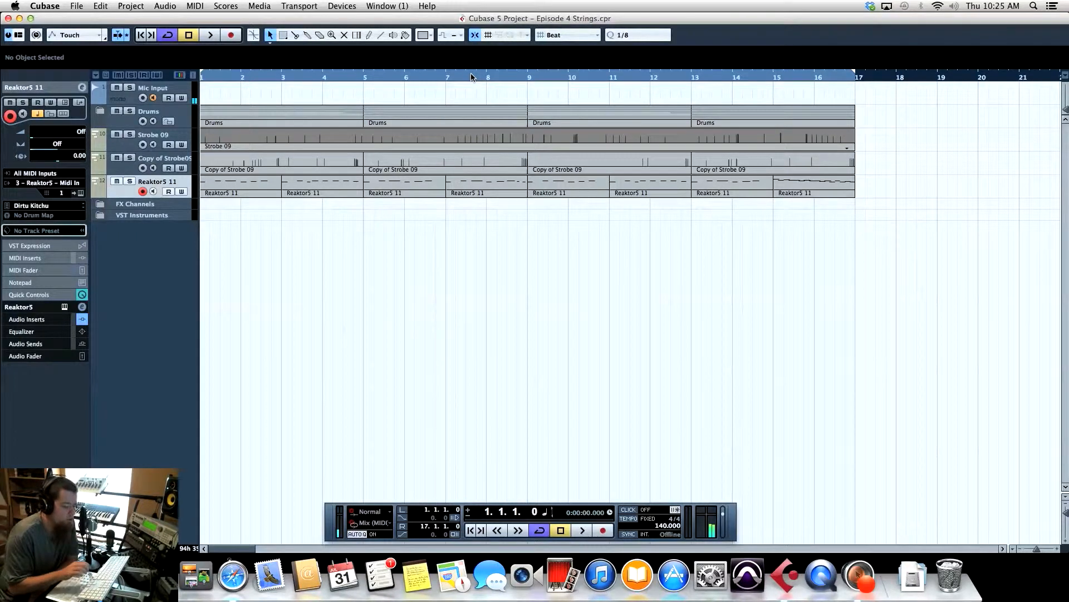
Play the arrangement from bar 1 through bar 6, and return the playhead to the start.
key("space")
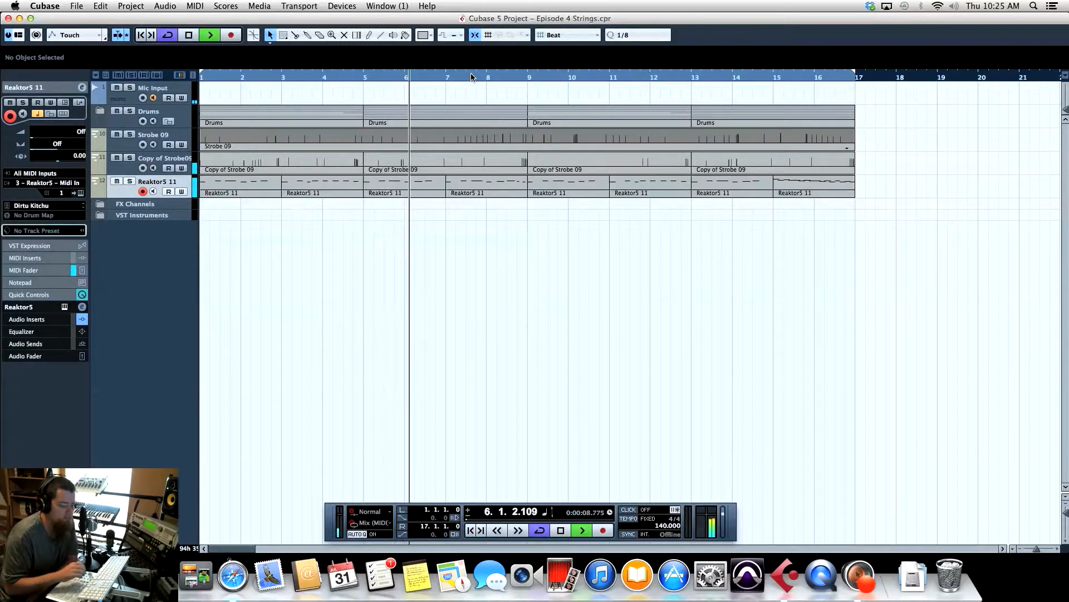
key("space")
key("KP_Decimal")
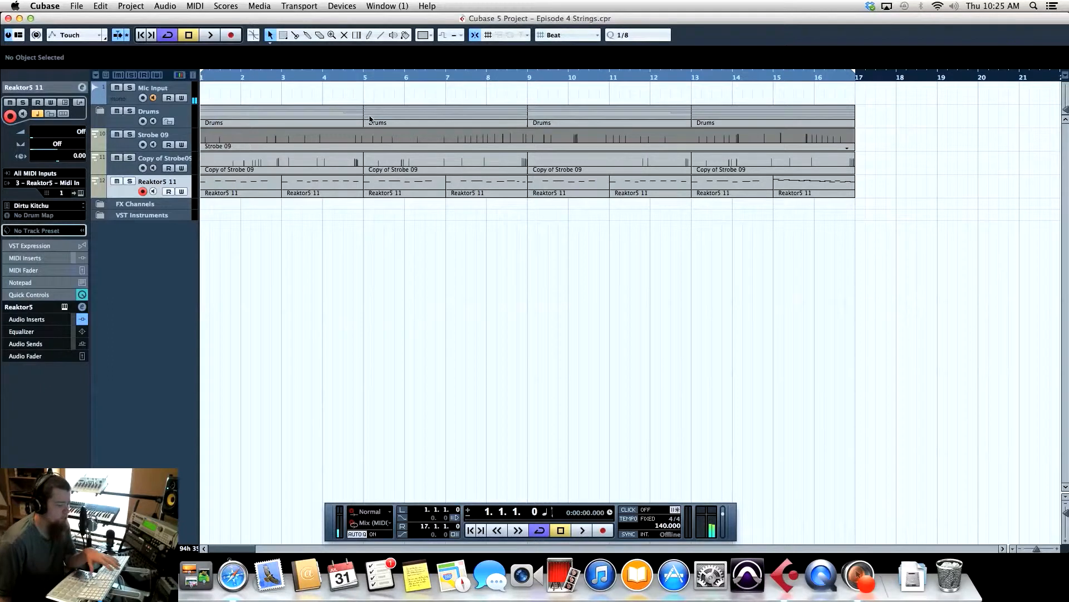
Duplicate the 16-bar section of all tracks to bar 17 and extend the cycle range to bar 33.
left_click(1021, 549)
left_click(1021, 549)
left_click(1021, 549)
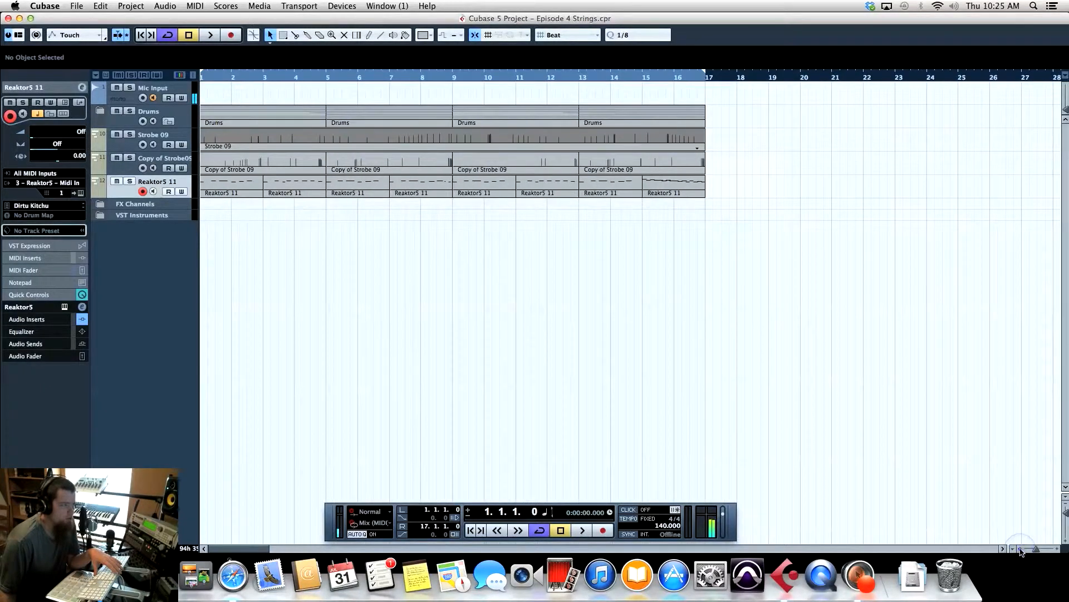
left_click(1021, 549)
left_click(1021, 549)
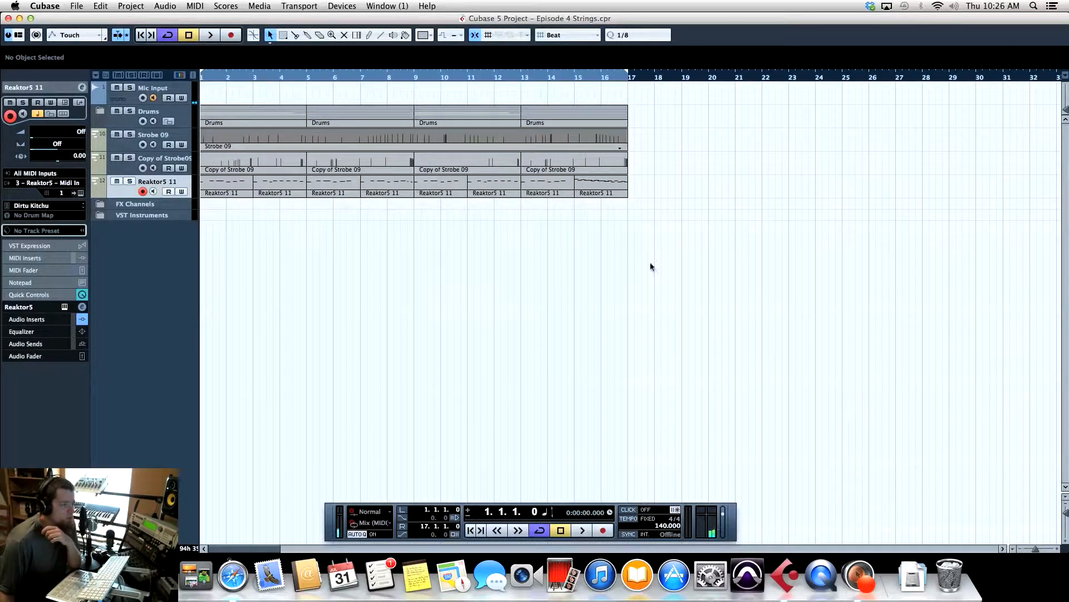
left_click_drag(645, 246, 672, 116)
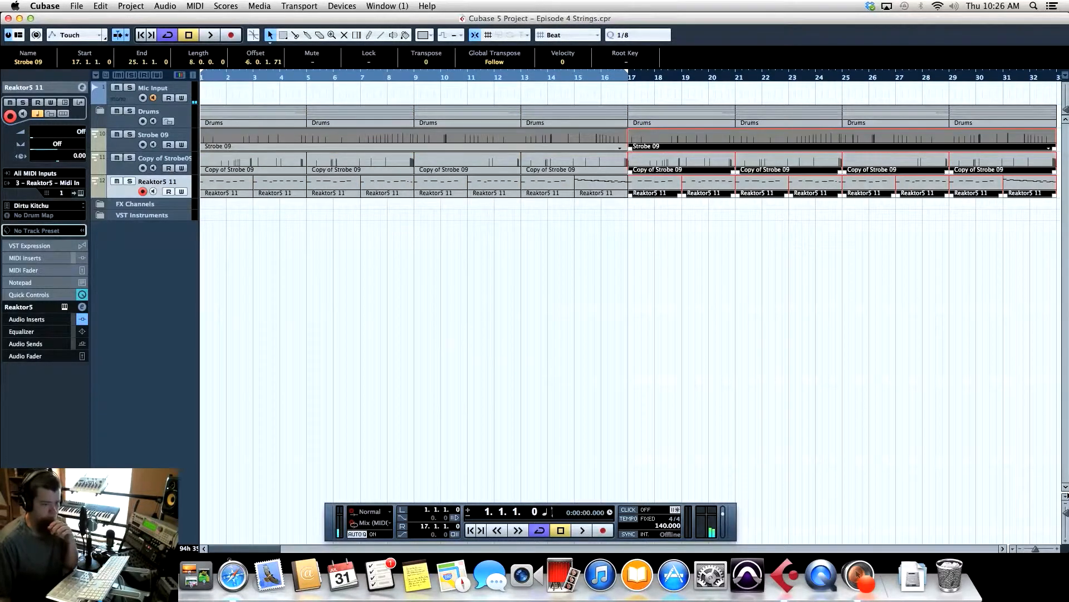
left_click(1020, 550)
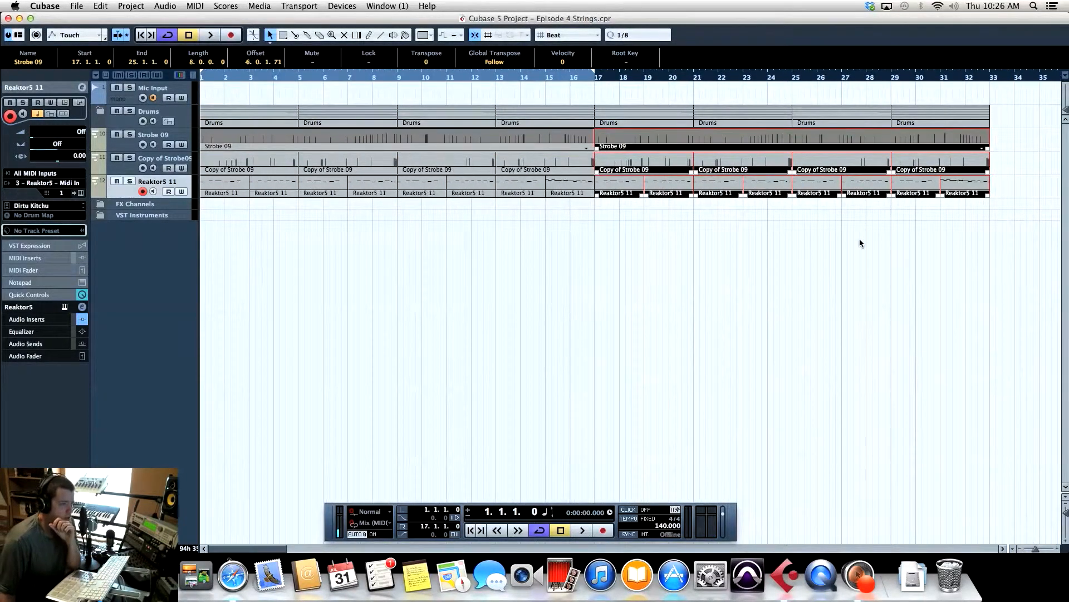
left_click_drag(598, 77, 988, 79)
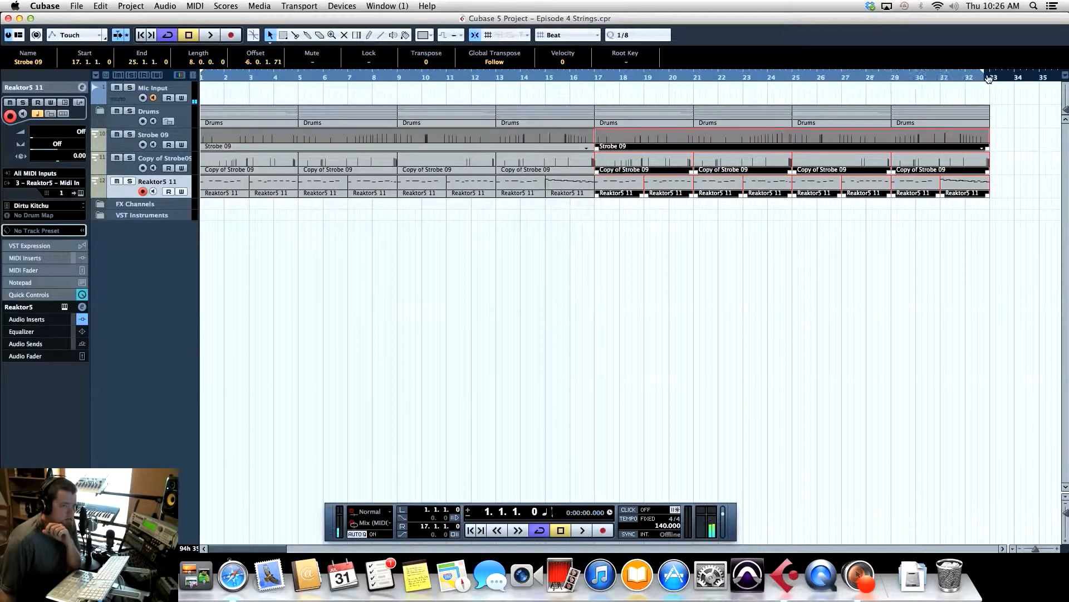
Apply Color 1 to all parts in the first section, bars 1 to 17.
left_click(593, 219)
left_click_drag(585, 215, 236, 105)
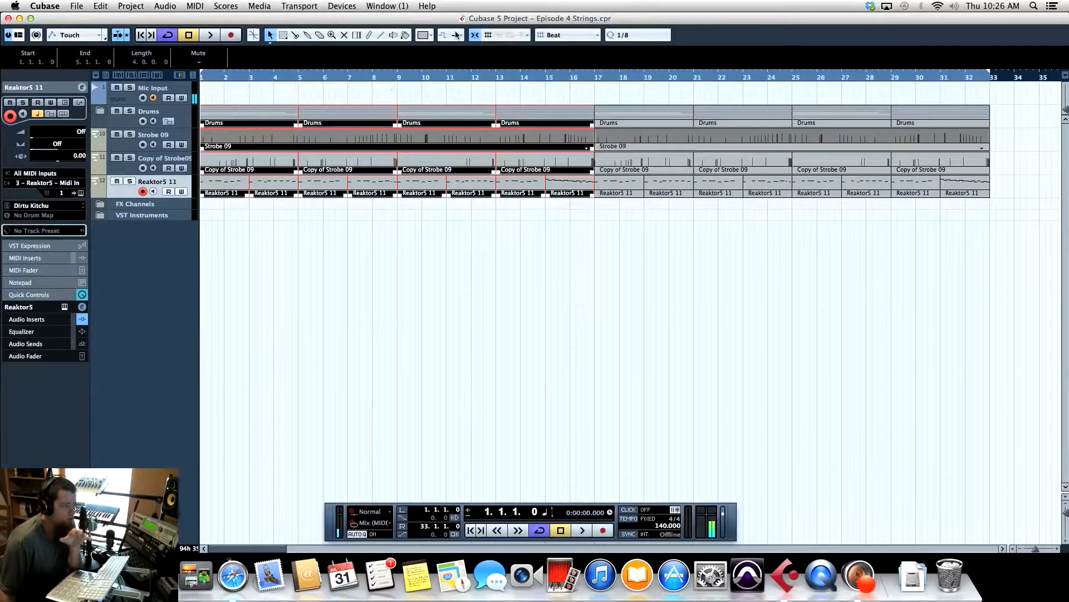
left_click(419, 36)
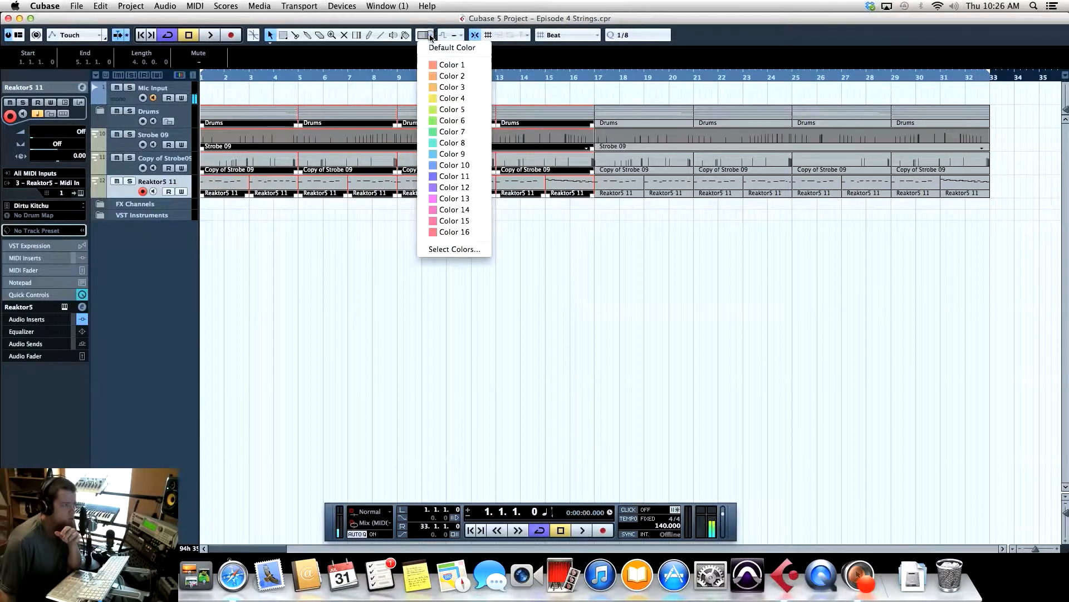
left_click(441, 65)
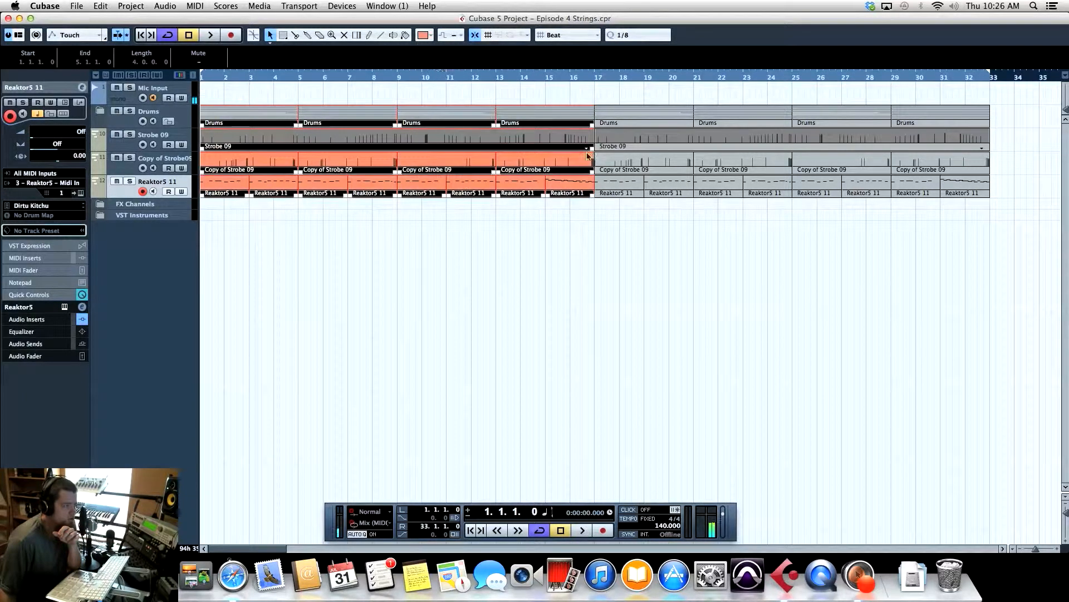
Apply Color 9 to all parts in the duplicated section, bars 17 to 33, and clear the selection.
left_click(622, 227)
left_click_drag(597, 225, 984, 93)
left_click(423, 35)
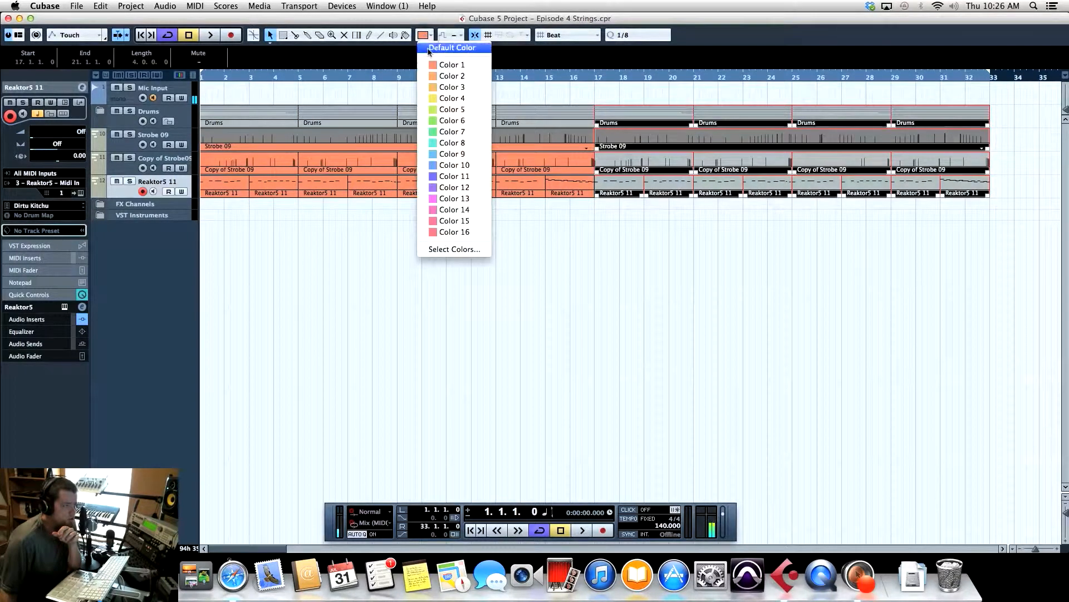
left_click(453, 154)
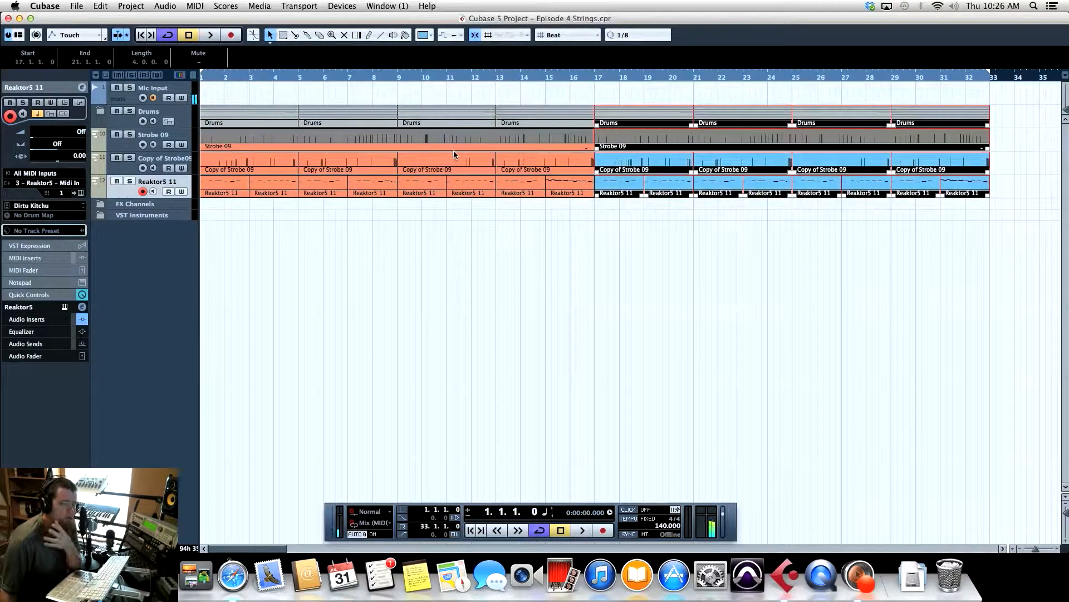
left_click(649, 221)
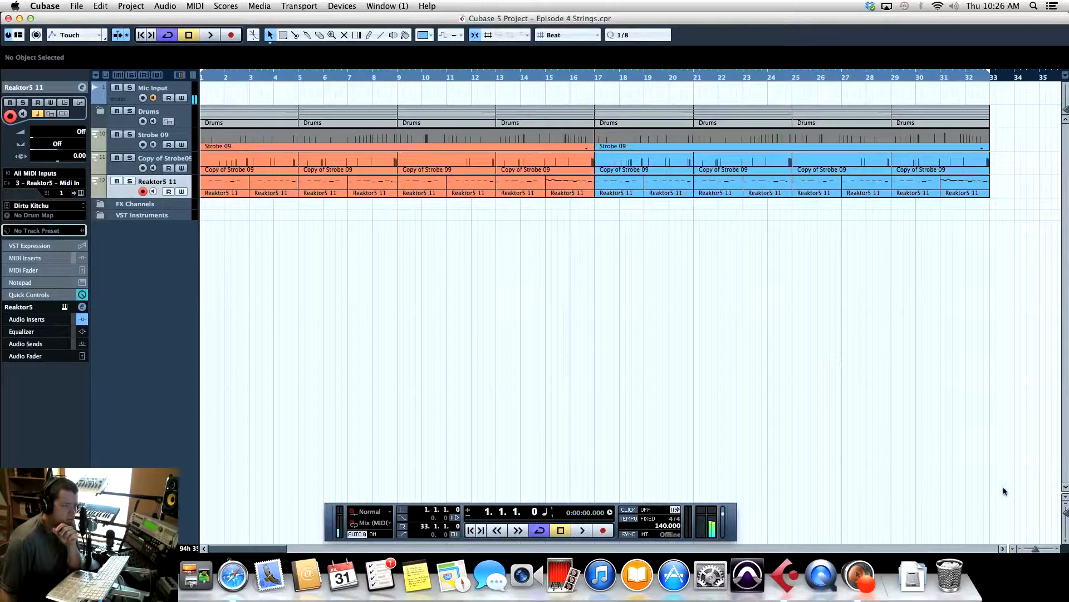
Enlarge the track heights, audition the Reaktor5 11 track soloed from bar 1, and deactivate all solos.
left_click(1066, 541)
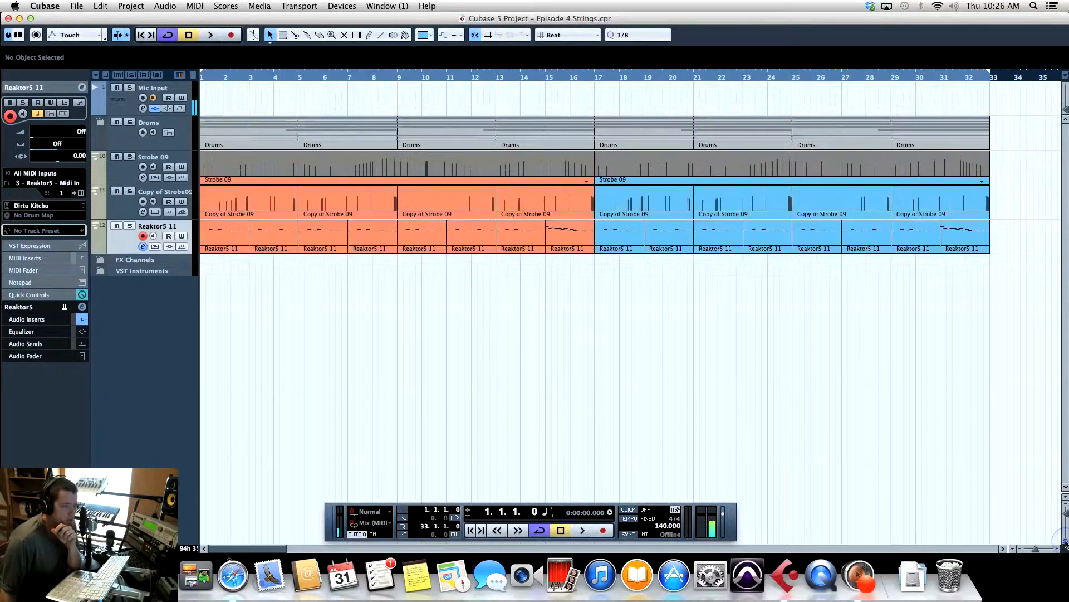
left_click(1065, 542)
left_click(1065, 542)
left_click(1065, 541)
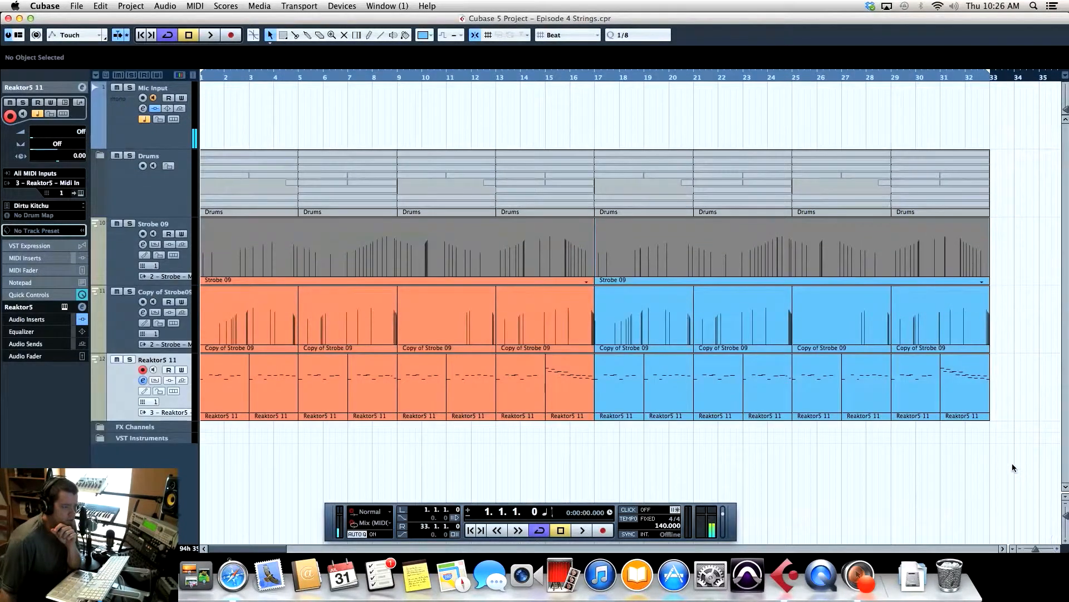
left_click(130, 360)
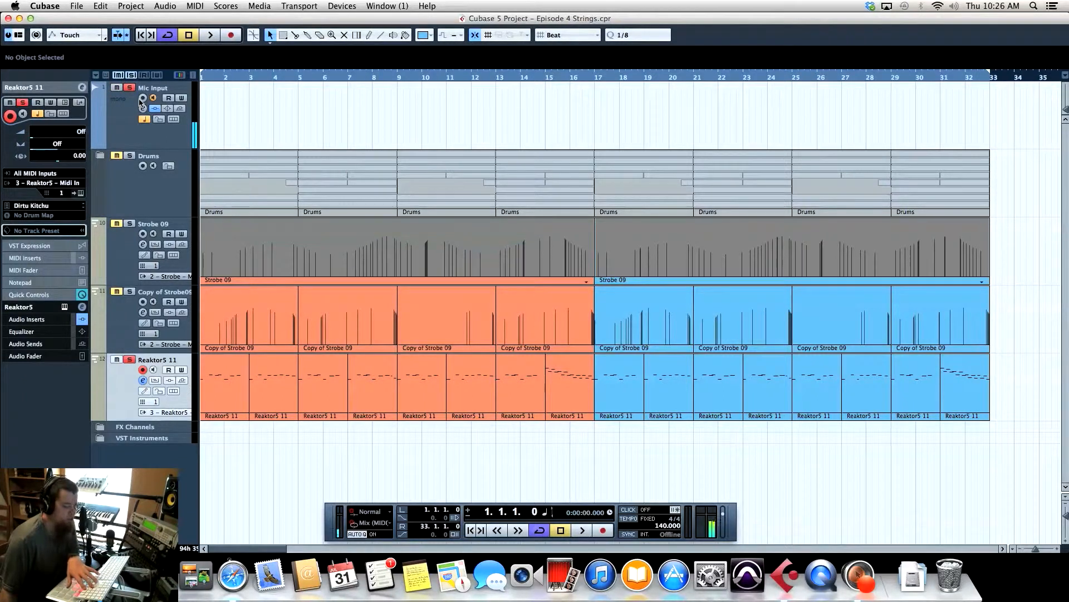
key("space")
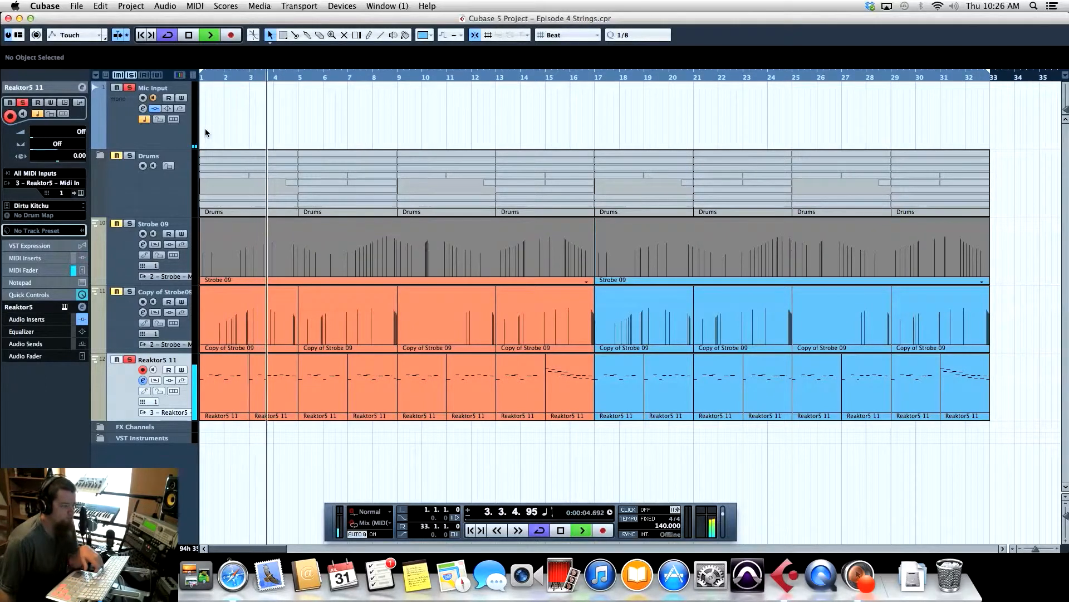
key("space")
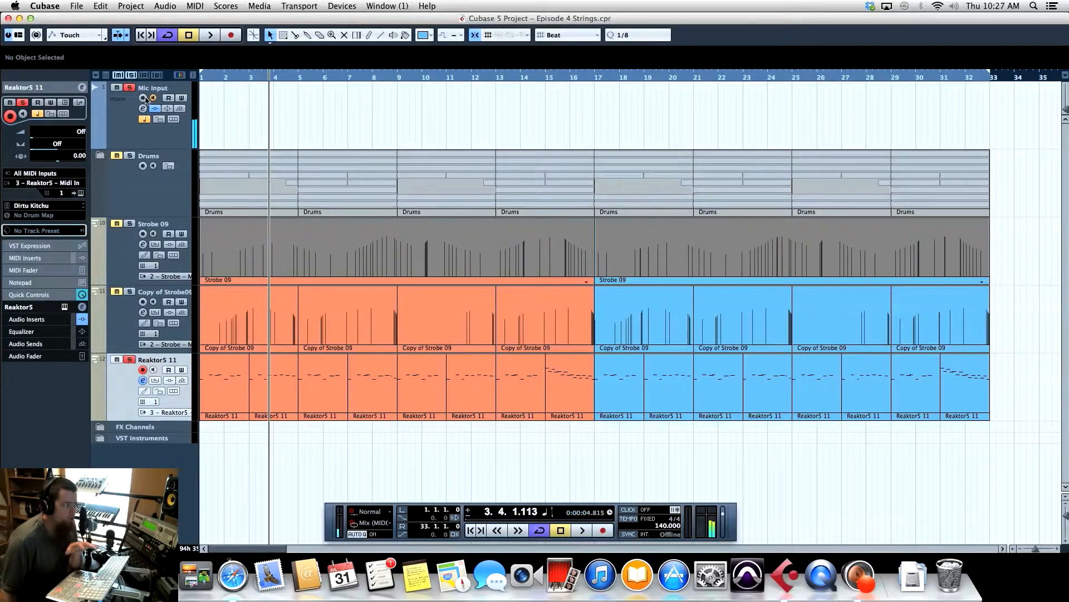
left_click(131, 75)
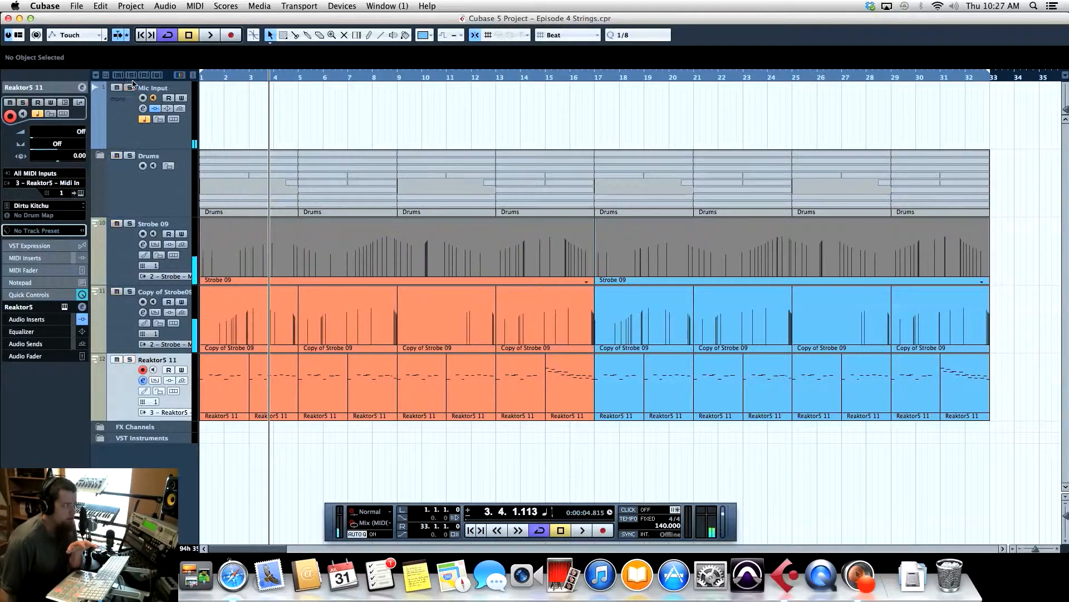
Split the Reaktor5 11 part at bar 17 after its first beat and delete the remainder up to bar 19.
right_click(610, 385)
left_click(639, 387)
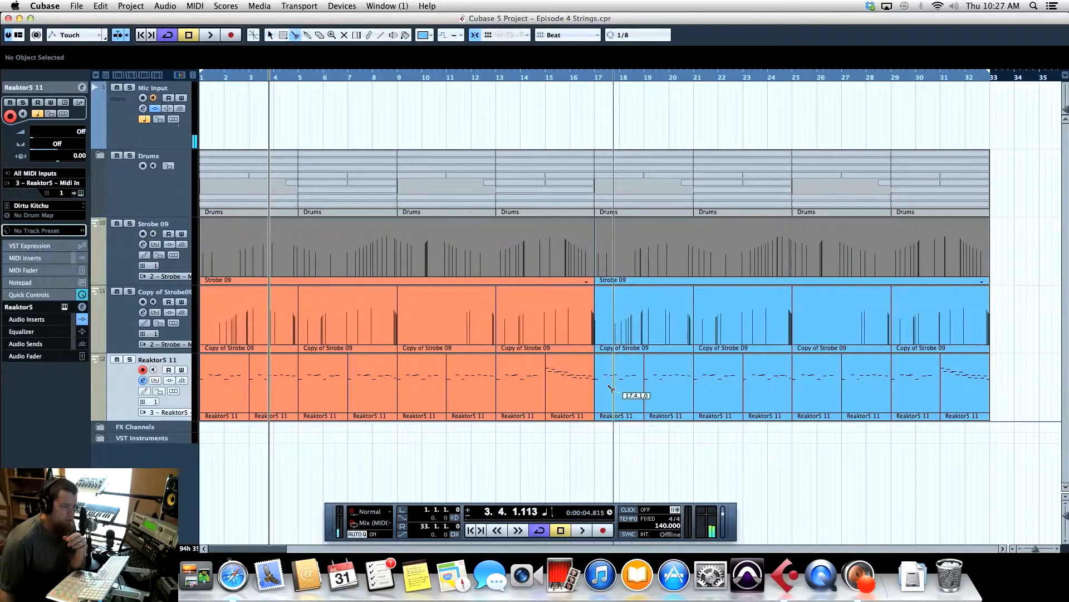
left_click(605, 387)
right_click(616, 388)
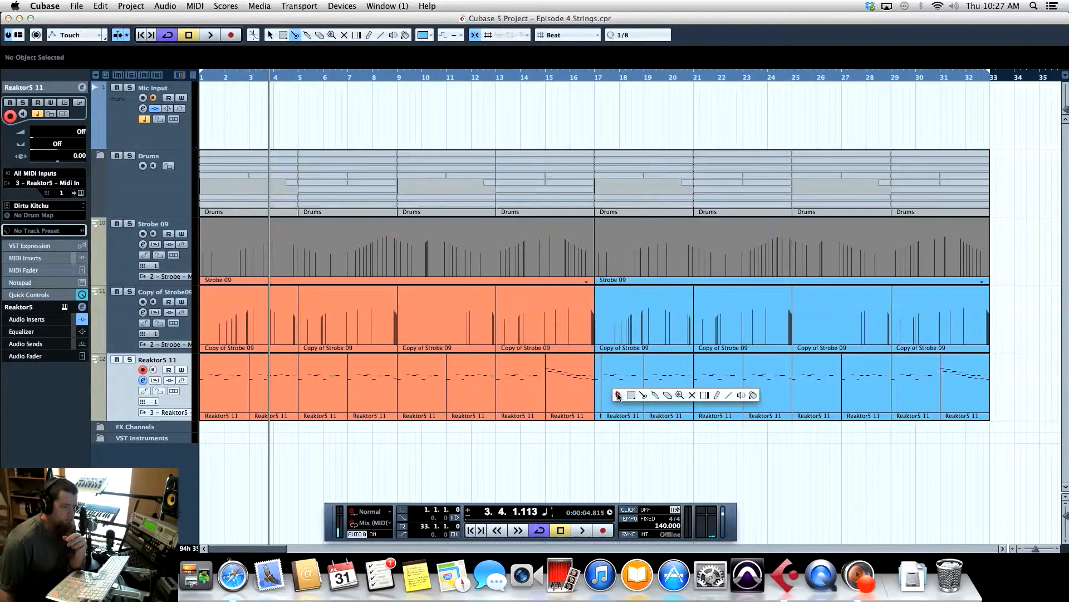
left_click(620, 392)
left_click_drag(619, 397, 636, 415)
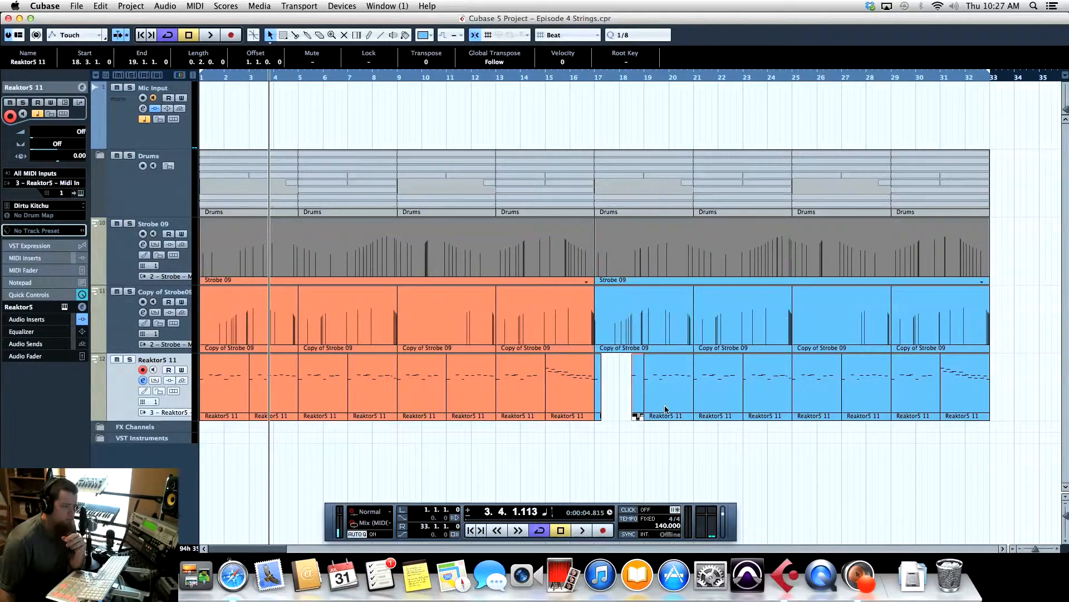
key("Delete")
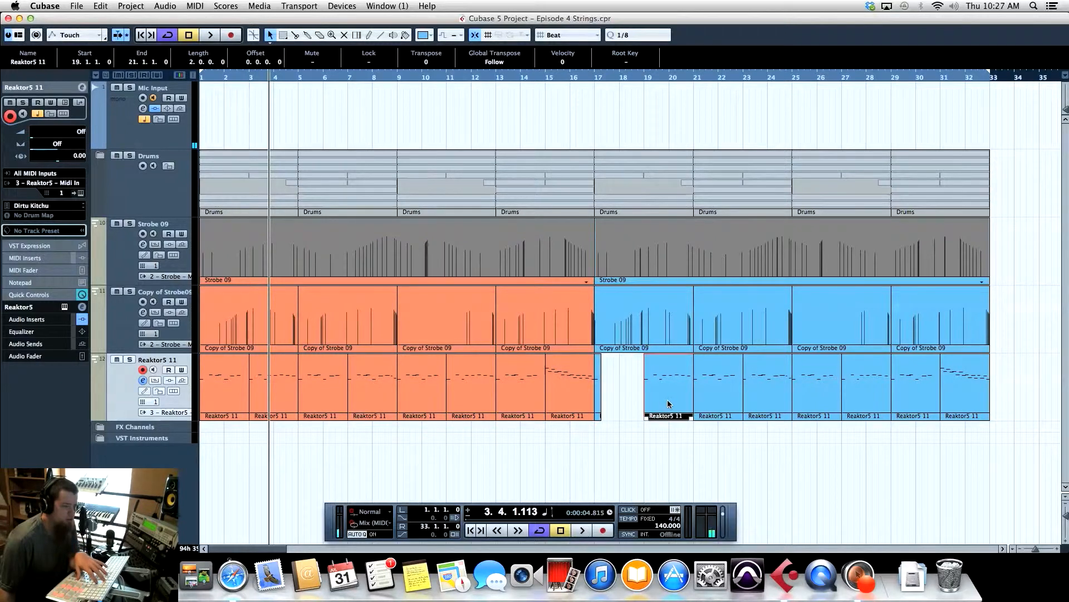
Trim the Reaktor5 11 parts at bars 19 and 21 down to their first beat.
right_click(667, 401)
left_click(696, 401)
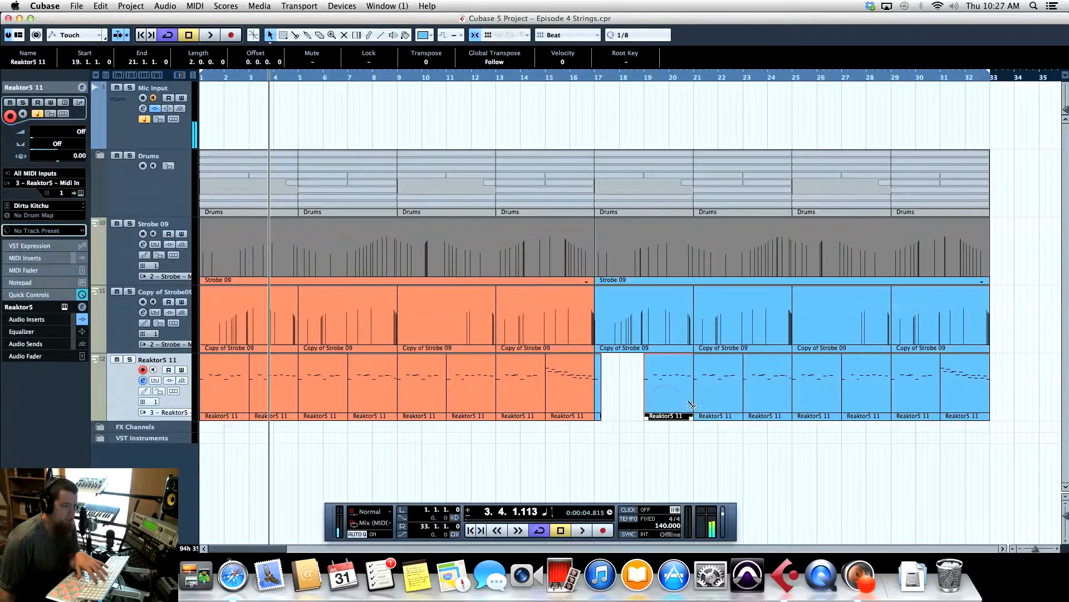
left_click(650, 397)
right_click(650, 398)
left_click(644, 392)
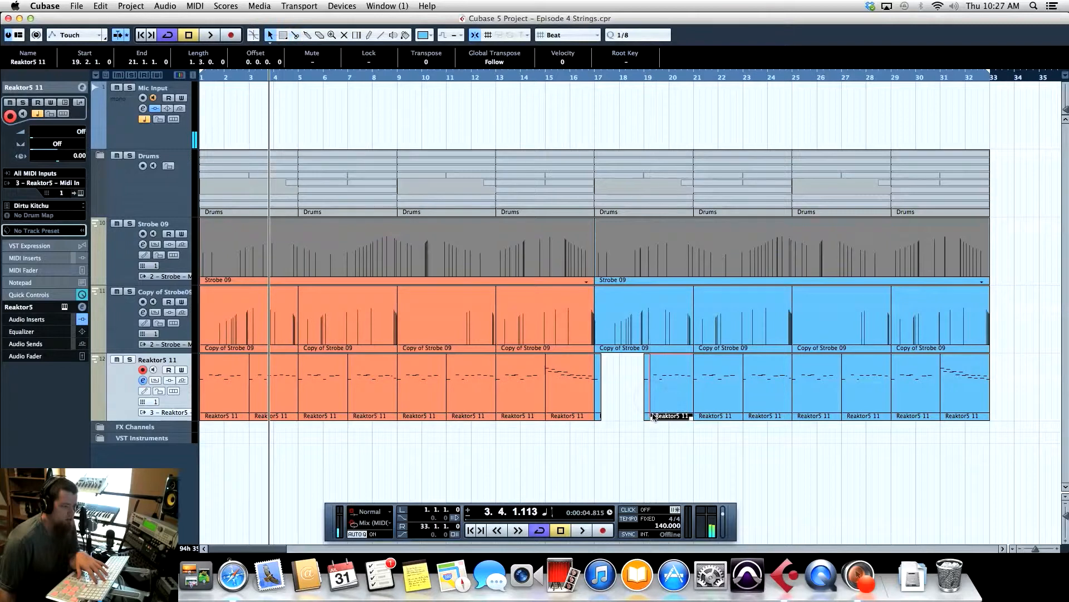
left_click_drag(653, 417, 696, 413)
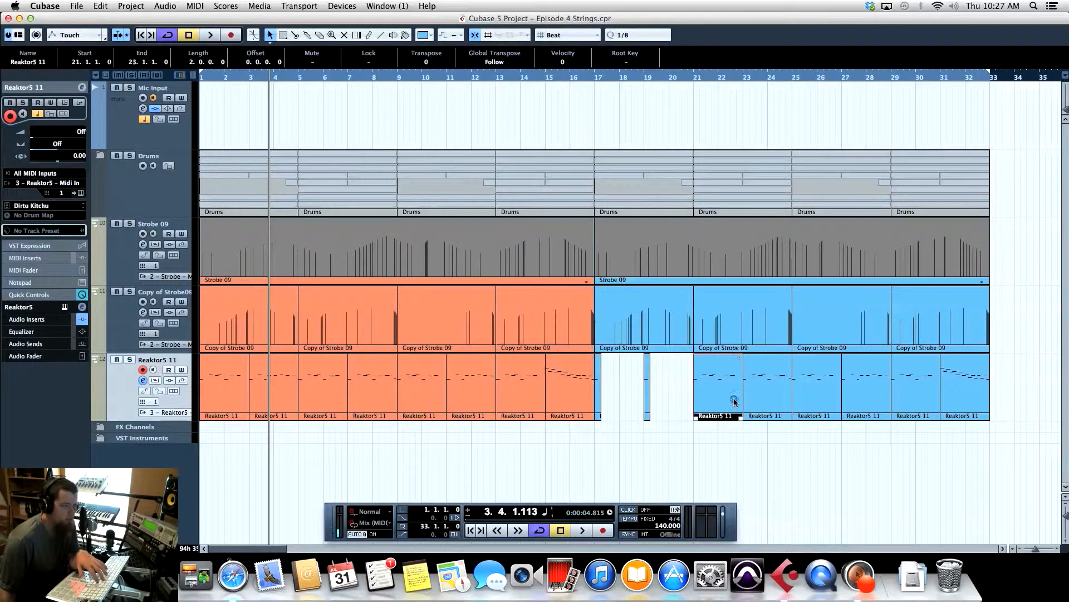
left_click_drag(740, 419, 699, 417)
Split the Reaktor5 11 part at bar 23 and trim it to a one-beat opening piece and a one-beat closing piece at 24.4.
left_click(767, 408)
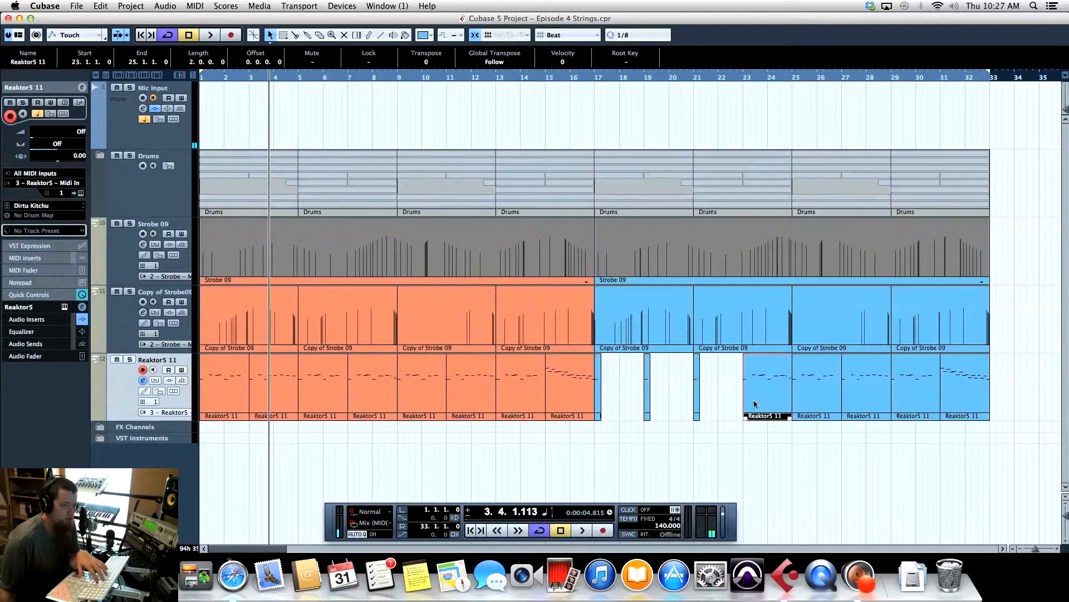
right_click(754, 403)
left_click(779, 404)
left_click(757, 400)
right_click(757, 401)
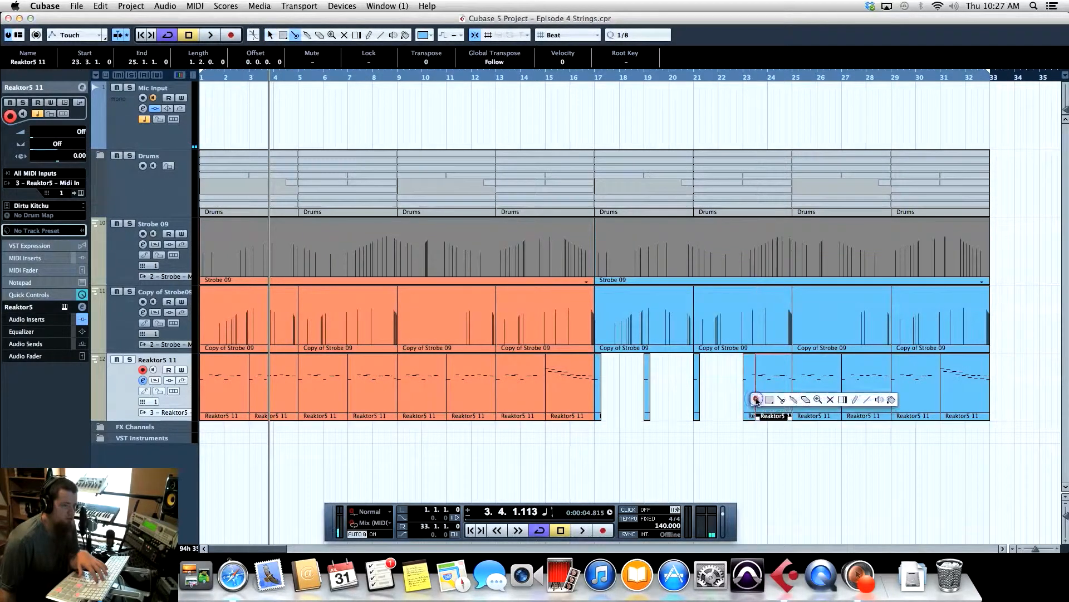
left_click(756, 399)
left_click_drag(753, 417, 790, 417)
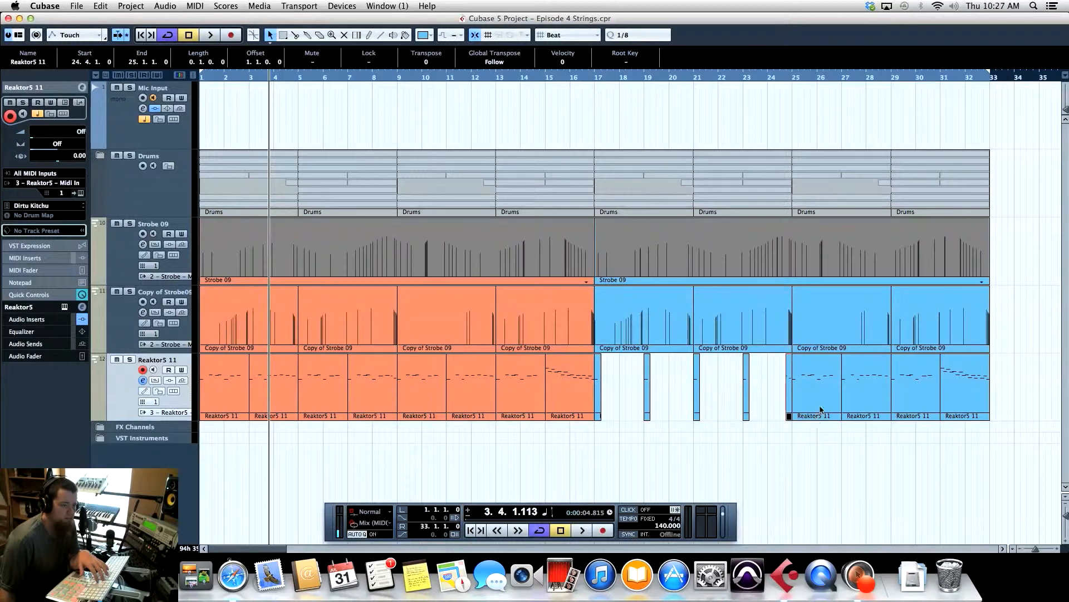
Try splitting the Reaktor5 11 part at bar 25 on beat 3, and undo the split.
left_click(822, 408)
right_click(824, 407)
left_click(845, 408)
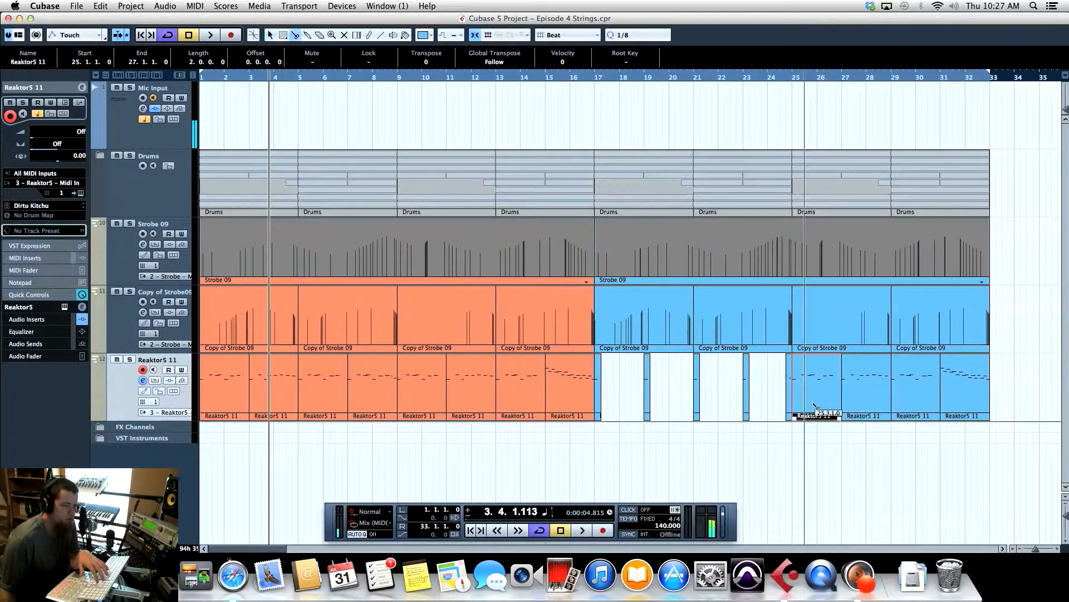
left_click(806, 405)
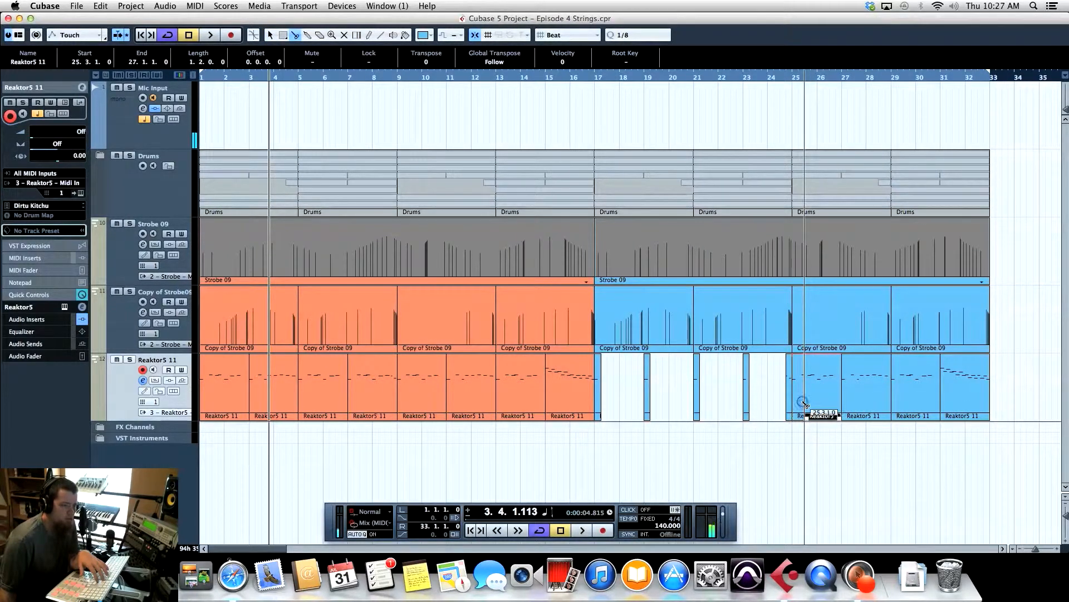
key("1")
left_click(823, 407)
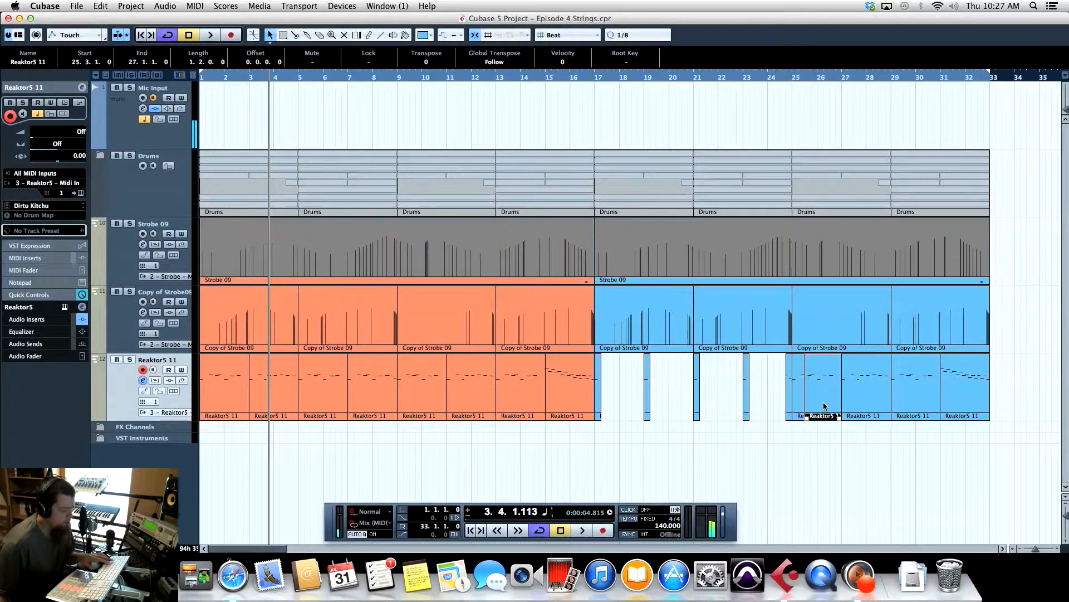
key("super+z")
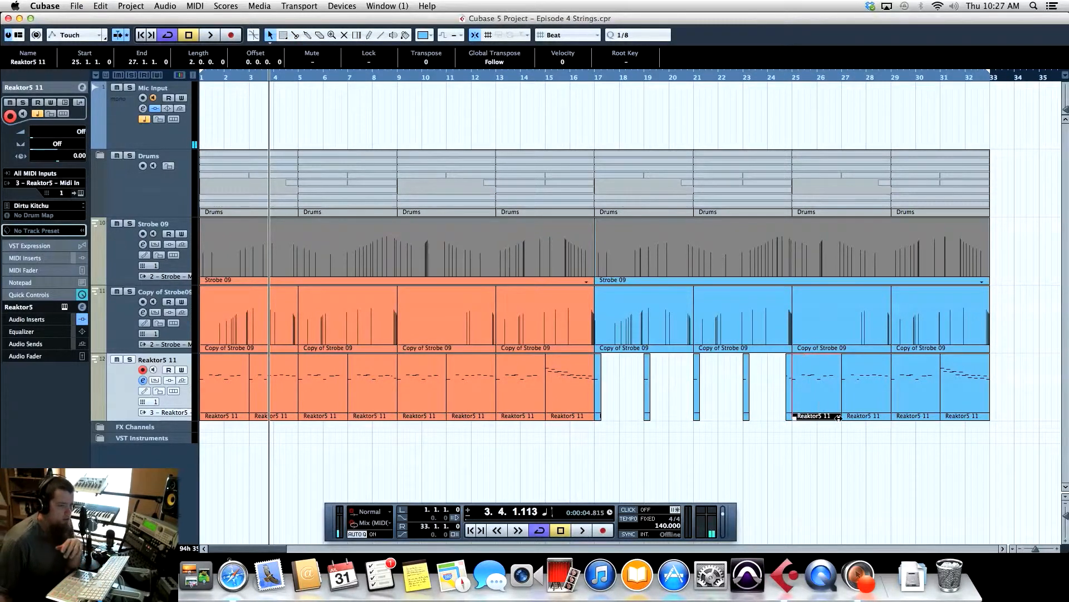
Shorten the Reaktor5 11 part at bar 25 to one beat and play the arrangement from bar 17.
left_click_drag(840, 415, 796, 415)
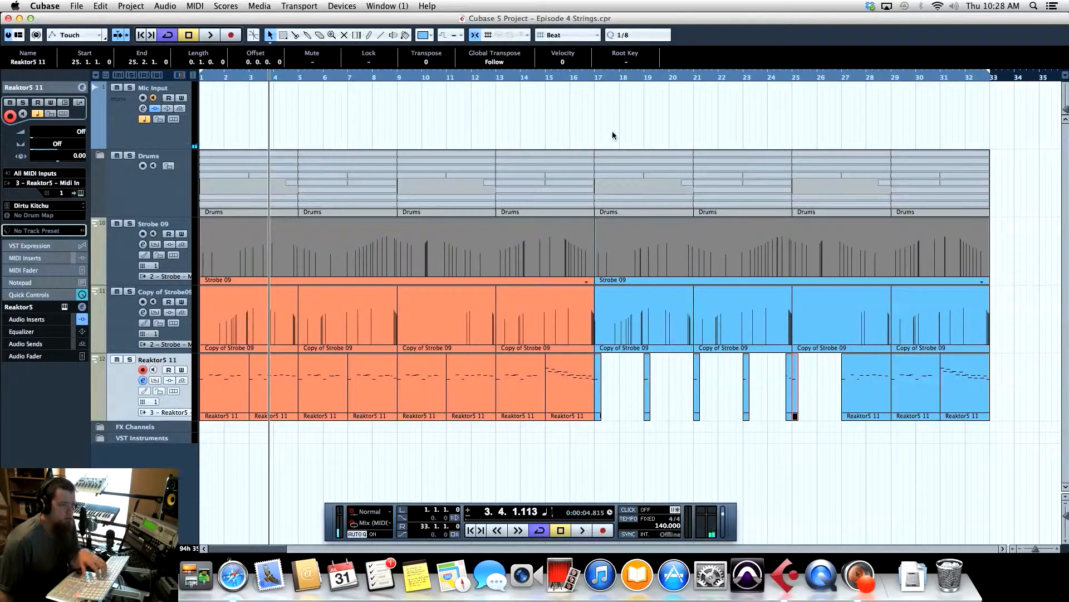
left_click(598, 76)
key("space")
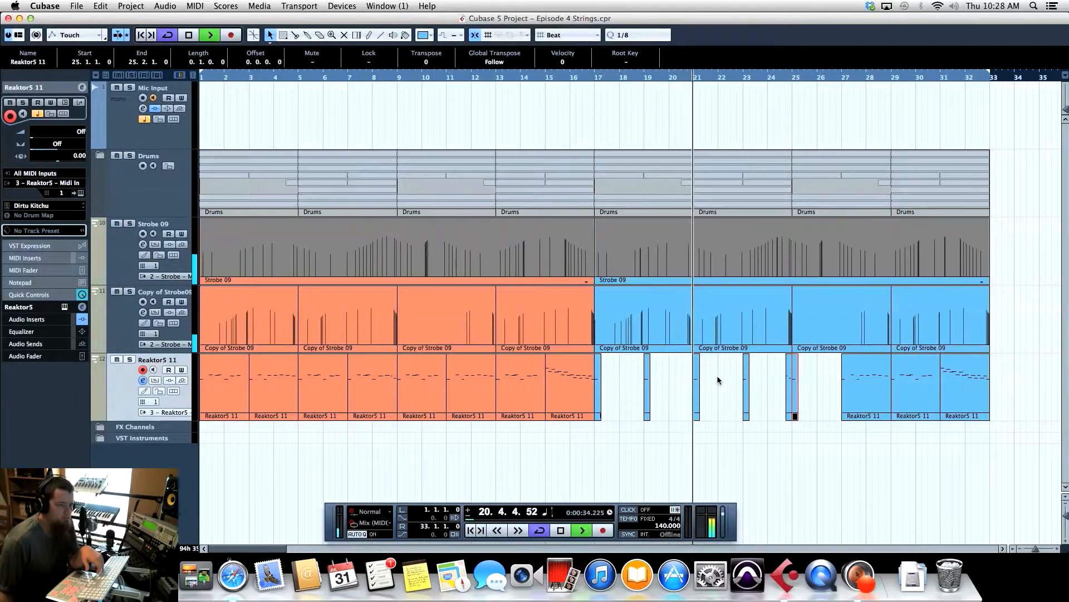
Stop playback and undo the recent Reaktor5 11 trims and splits from bar 20 beat 3 through bar 25.
key("space")
key("super+z")
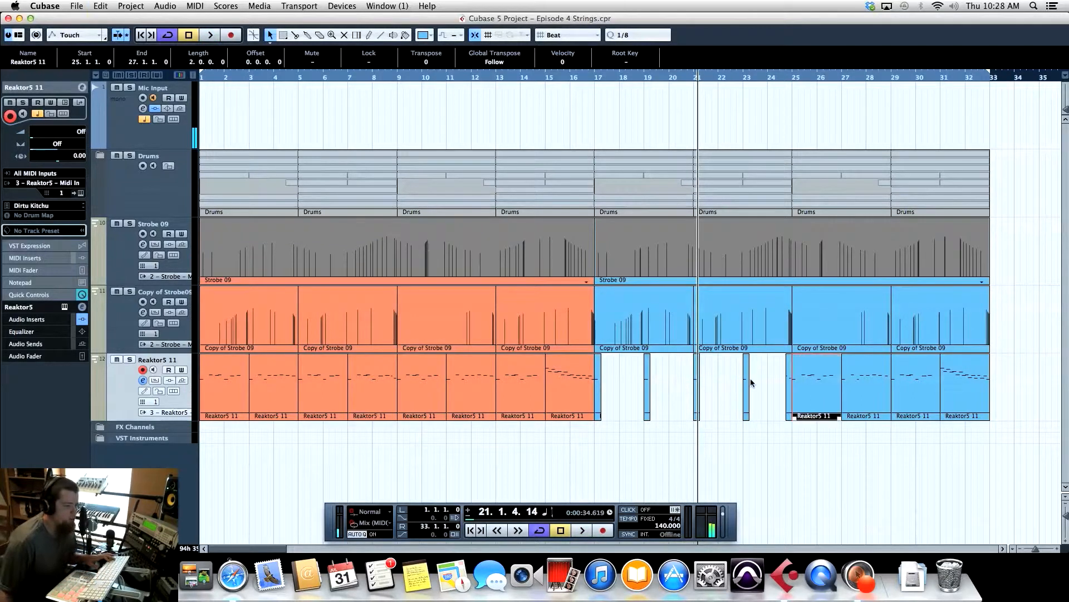
key("super+z")
key("super+z")
key("super+z")
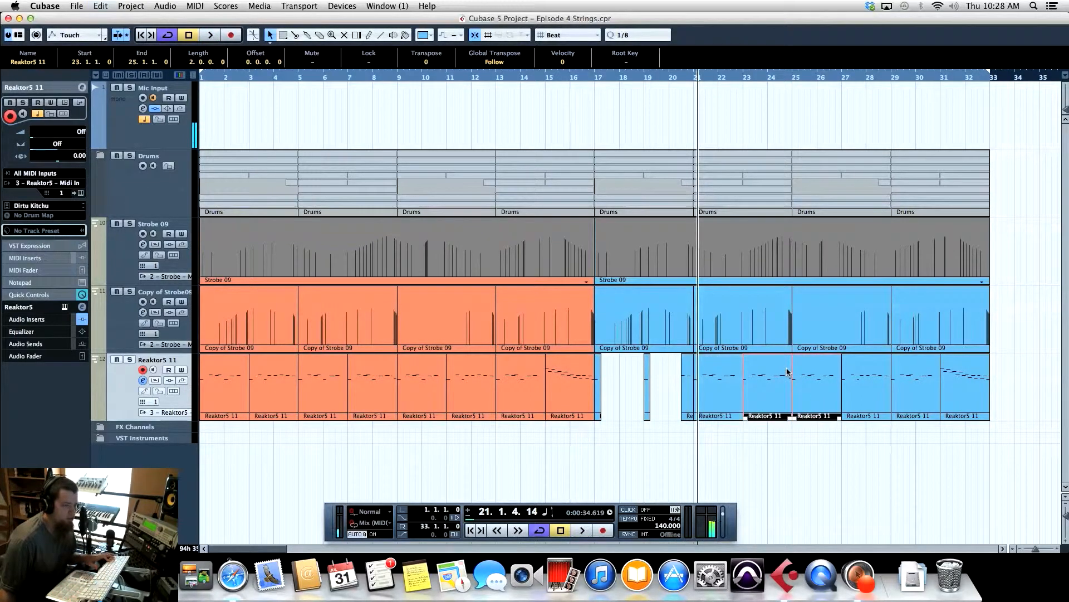
Shorten the Reaktor5 11 part at bar 21 to one beat and play the arrangement from bar 17.
left_click(689, 384)
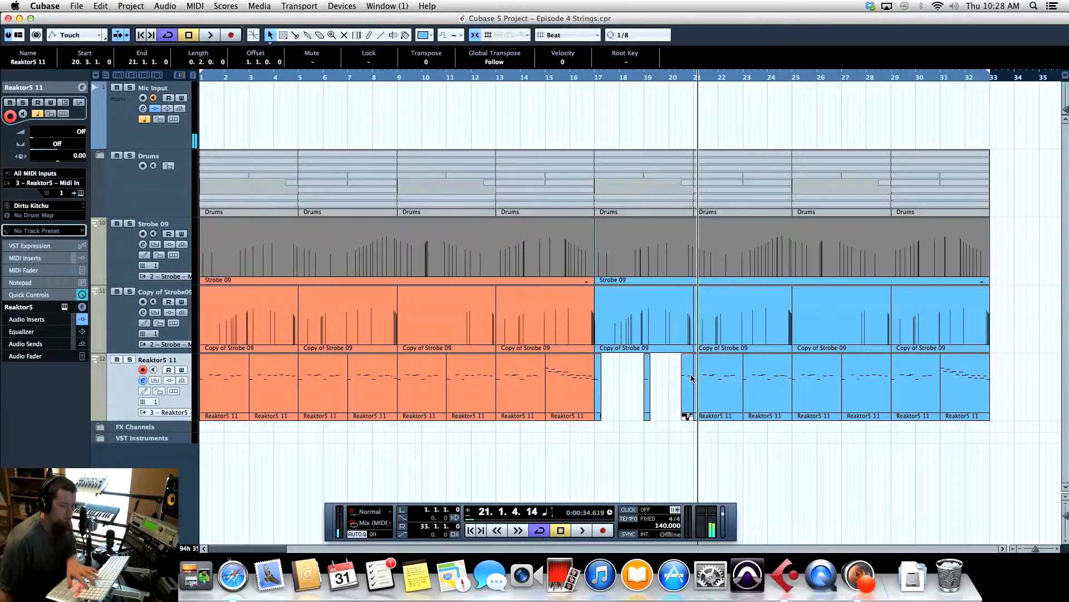
key("KP_0")
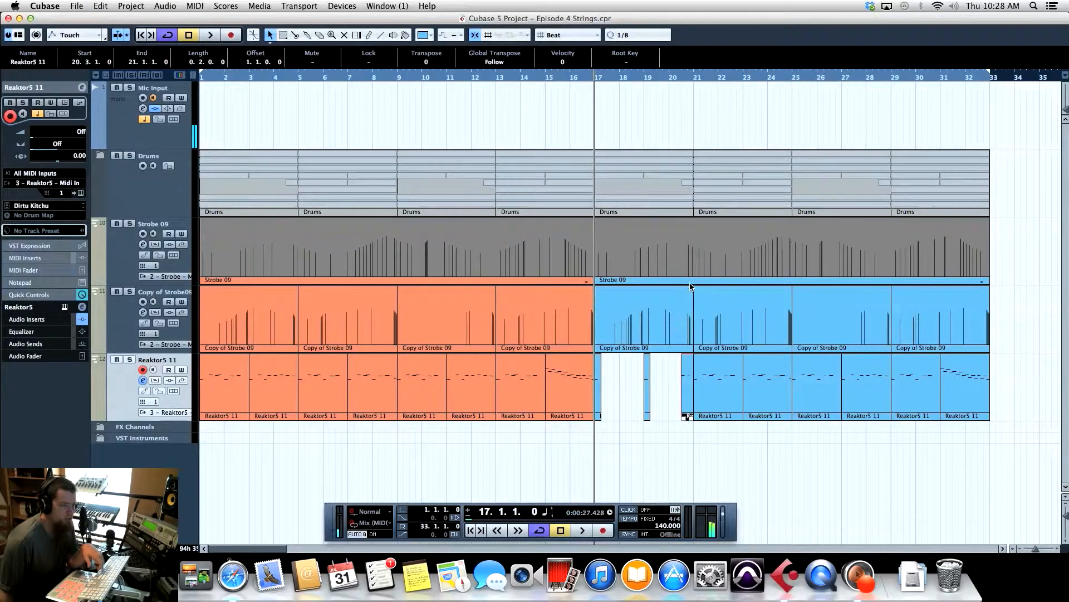
left_click(717, 396)
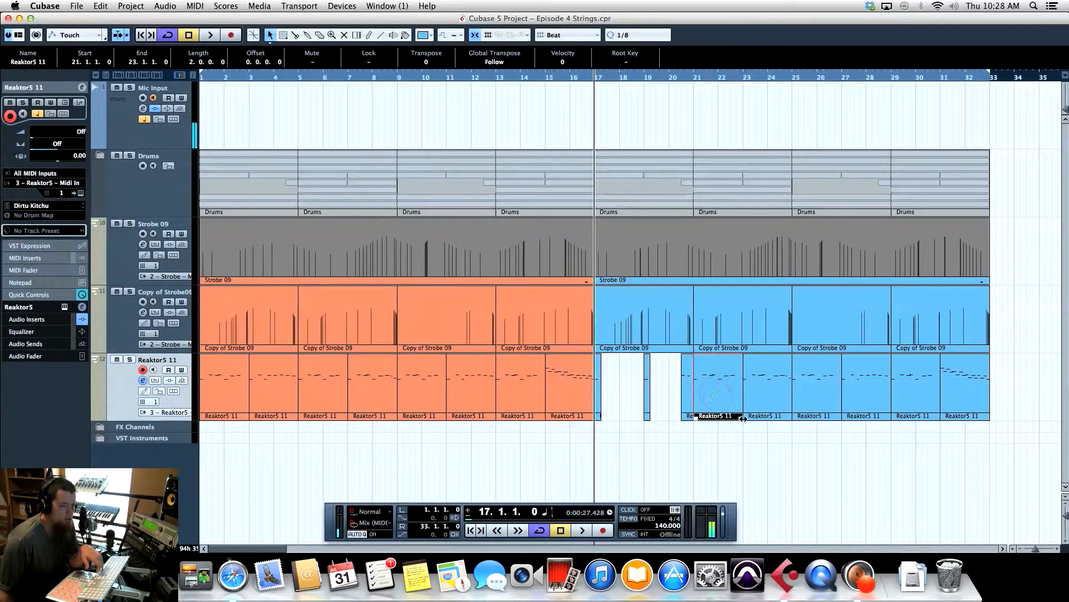
left_click_drag(739, 421, 697, 415)
key("space")
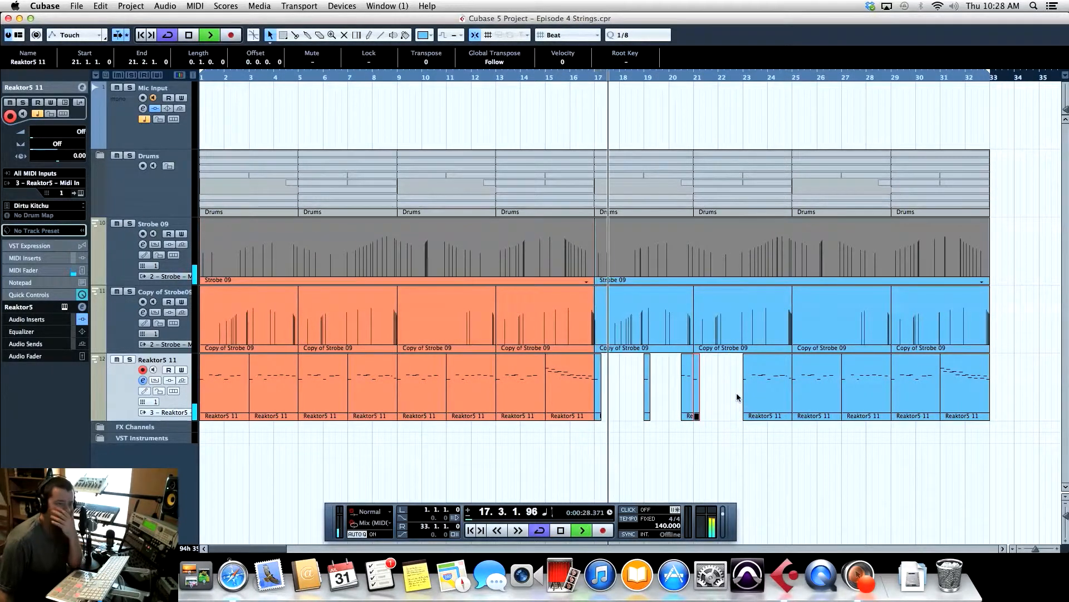
Reduce the Reaktor5 11 part at bar 23 to a one-beat opening and a two-beat closing piece at 24.3, and trim the bar 25 part to one beat.
left_click(764, 393)
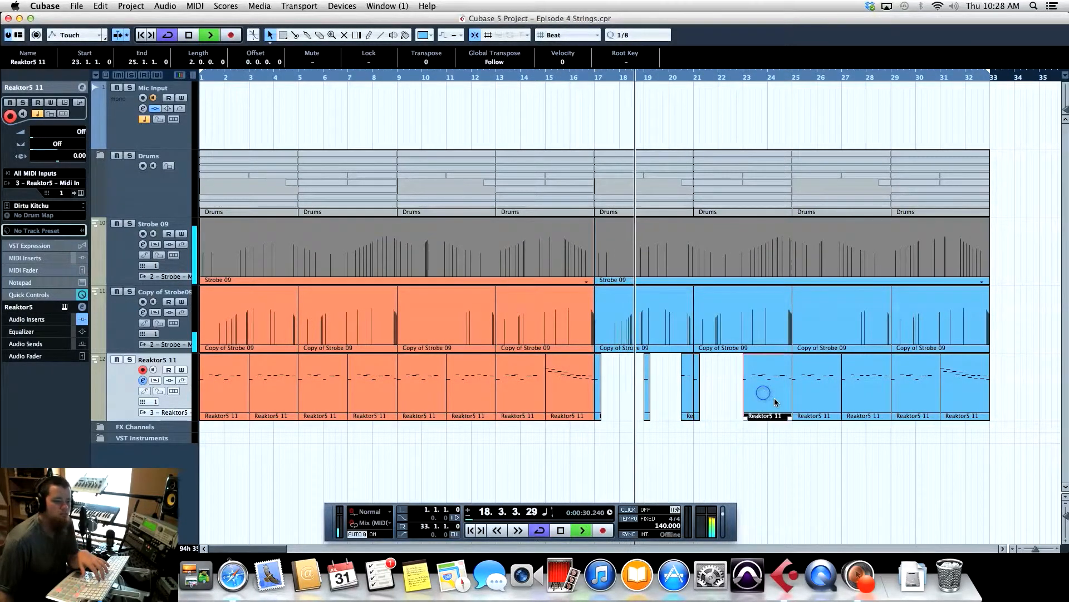
key("3")
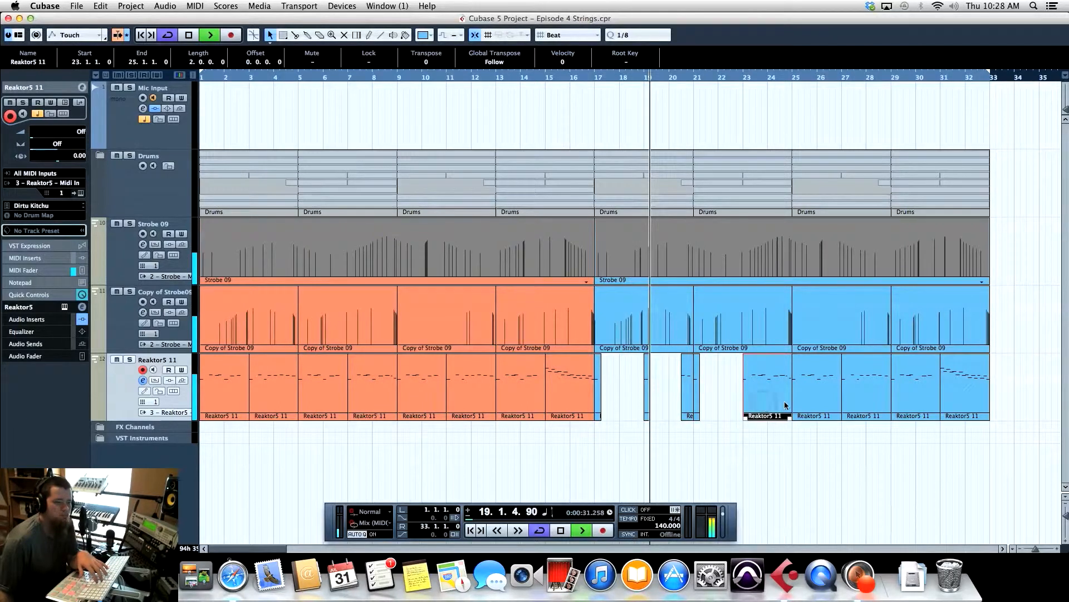
left_click(755, 397)
key("1")
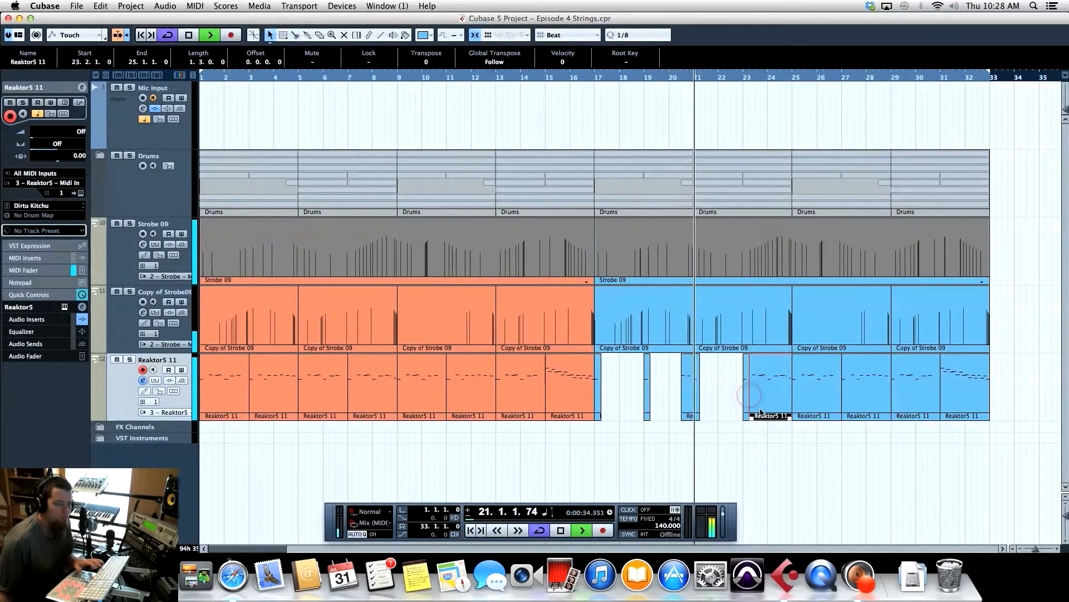
key("space")
left_click_drag(755, 422, 802, 419)
left_click(802, 396)
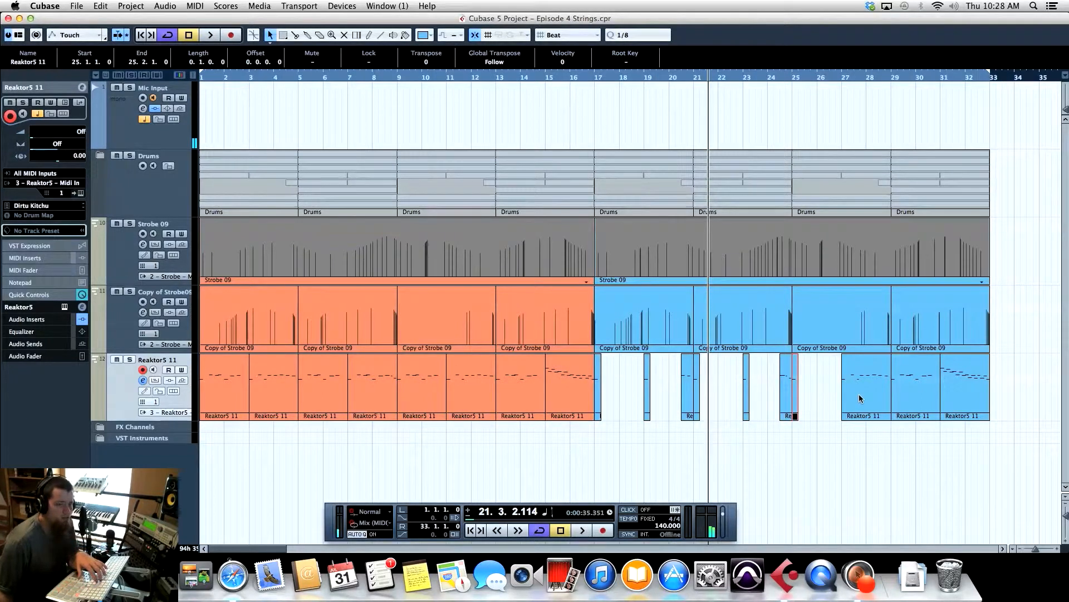
Split the Reaktor5 11 part at bar 27 on beat 3 of bar 28 and trim its opening piece to one beat.
left_click(860, 393)
right_click(886, 419)
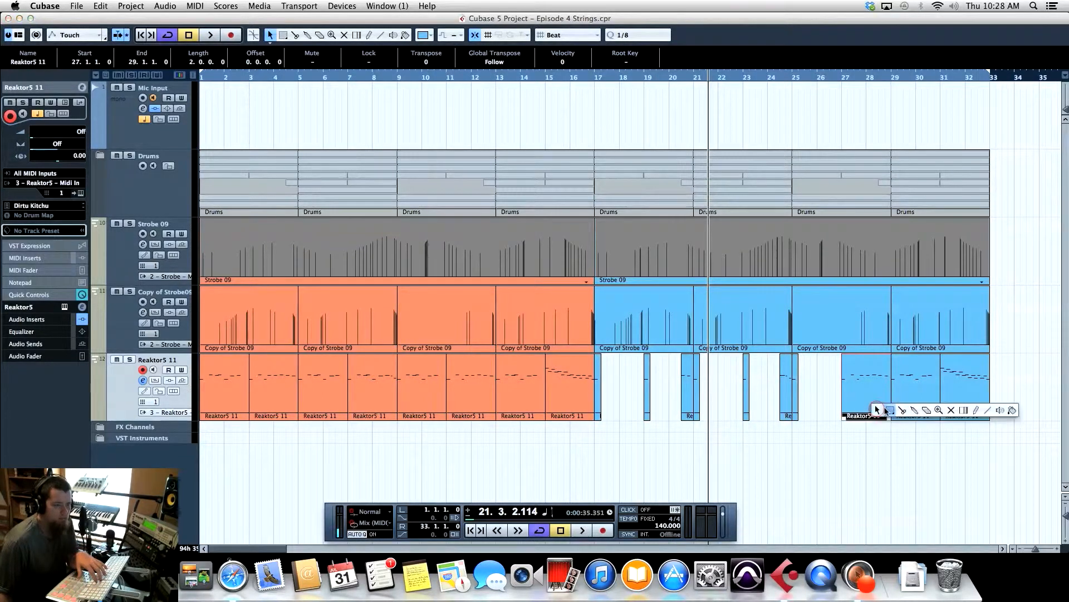
left_click(901, 413)
left_click(882, 414)
key("1")
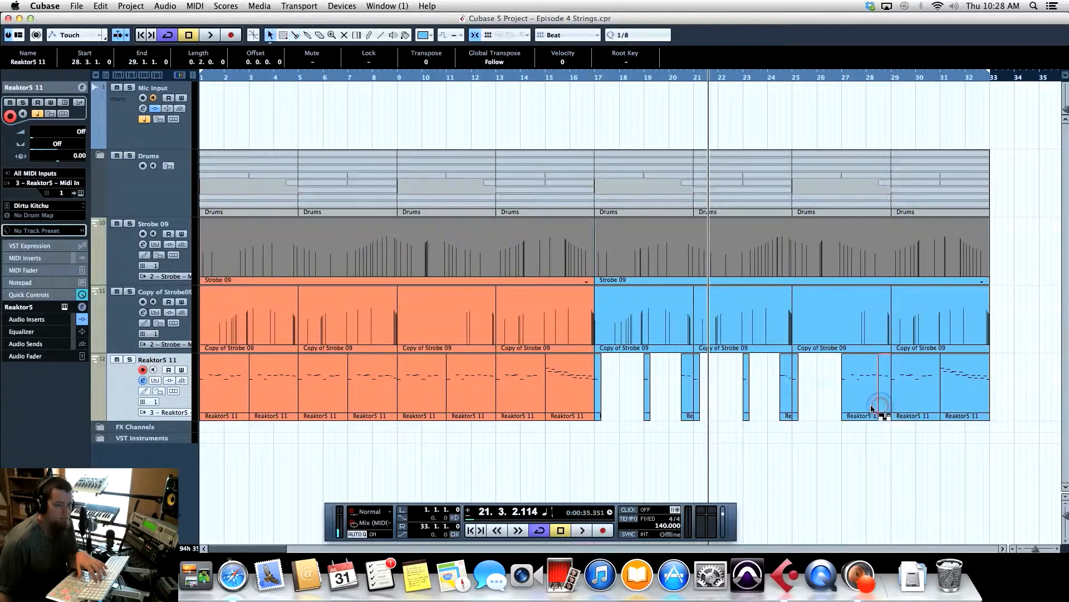
left_click(870, 402)
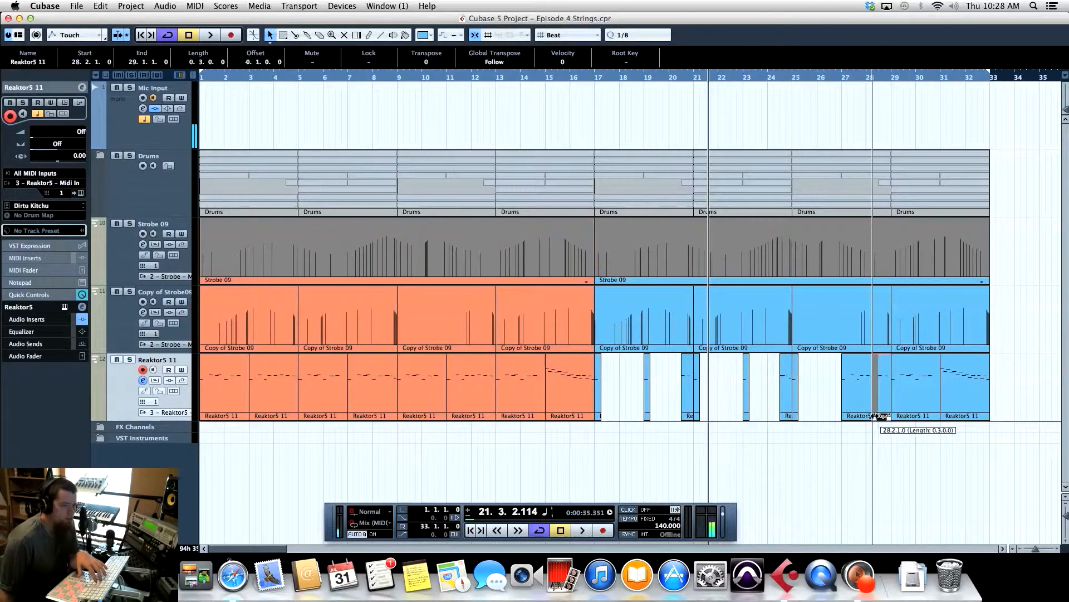
left_click_drag(864, 415, 848, 419)
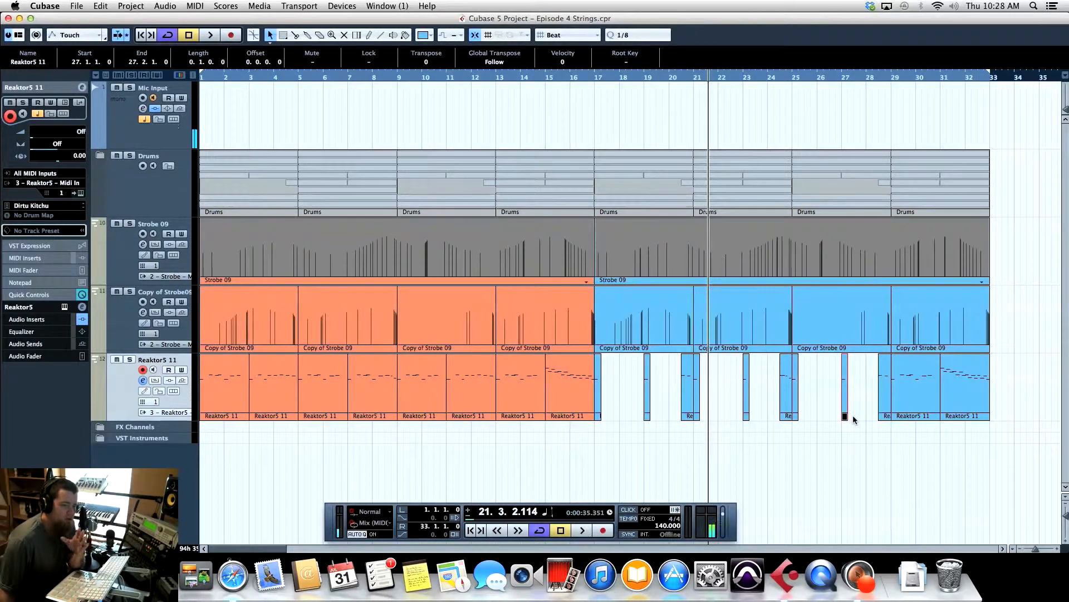
Shorten the Reaktor5 11 part at bar 29 to its first beat.
right_click(911, 395)
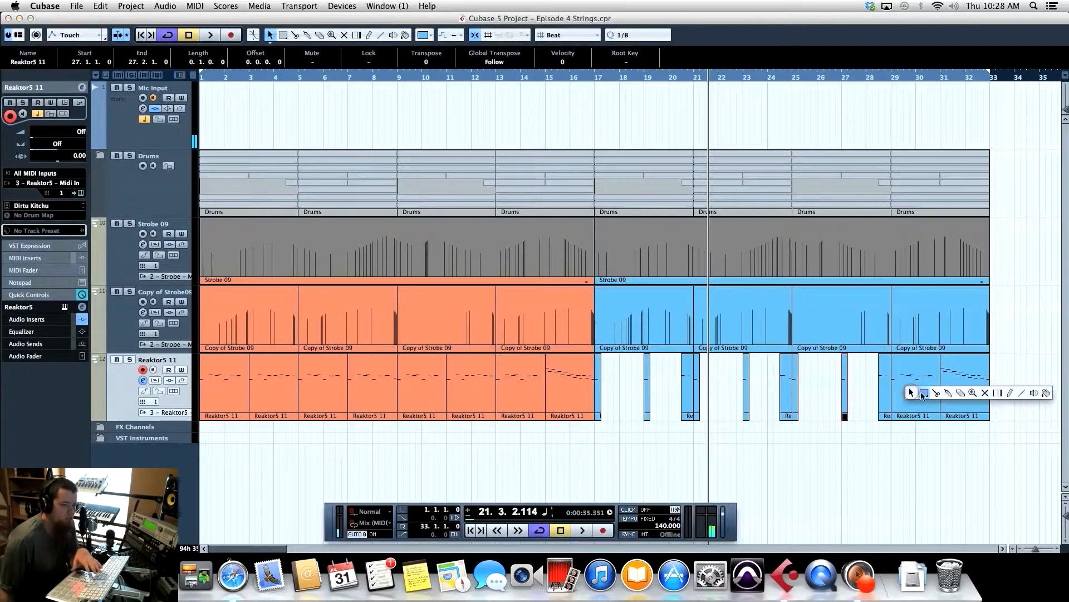
left_click(934, 394)
key("1")
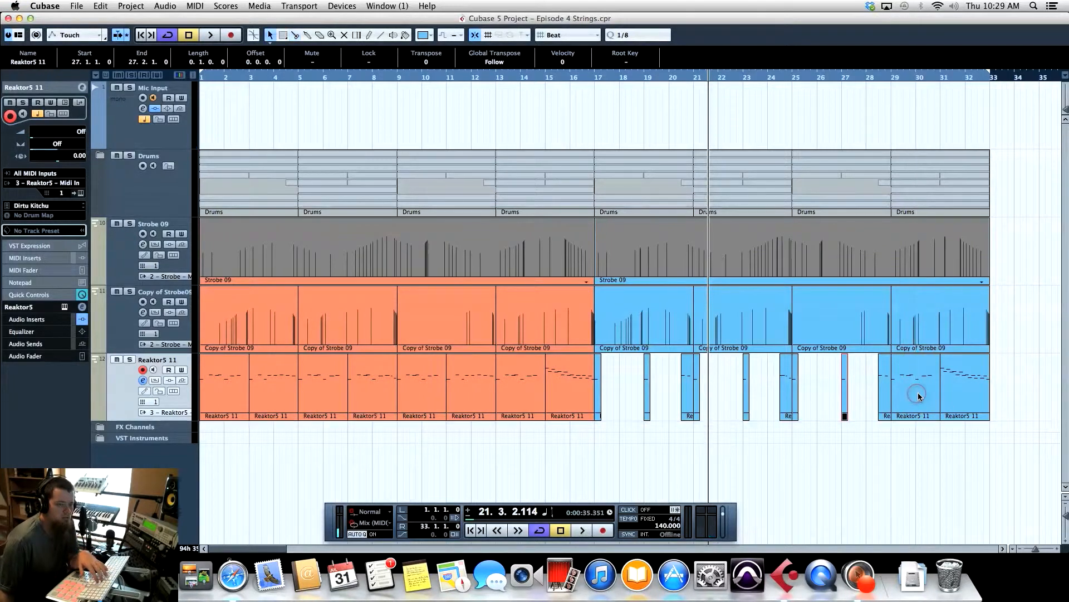
left_click(928, 406)
left_click_drag(941, 418, 897, 417)
left_click(931, 412)
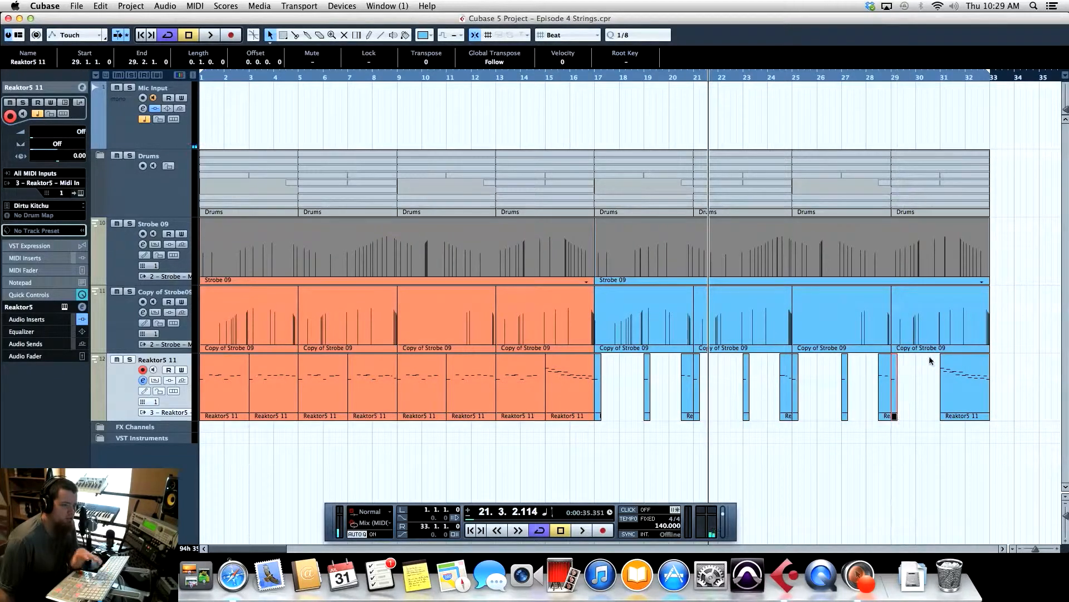
Listen to the ending from bar 31 and play the whole arrangement from bar 1.
left_click(939, 78)
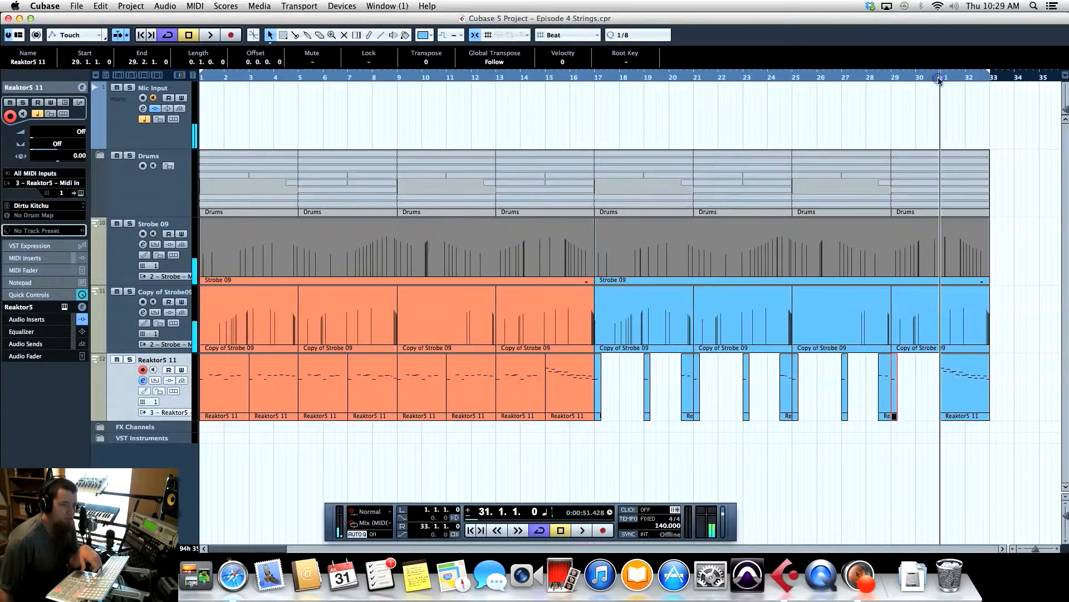
key("space")
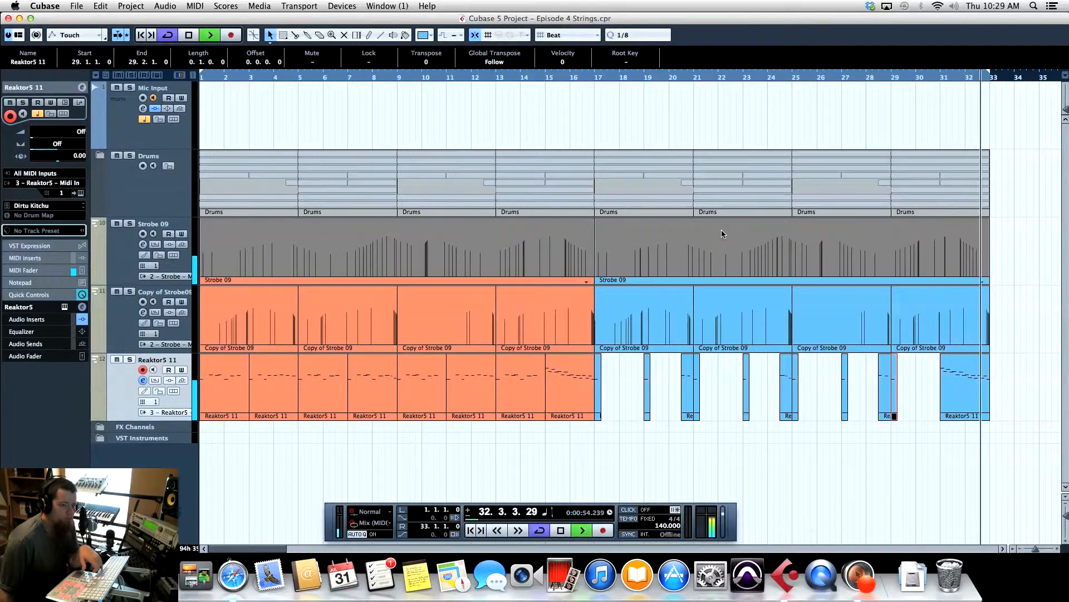
key("space")
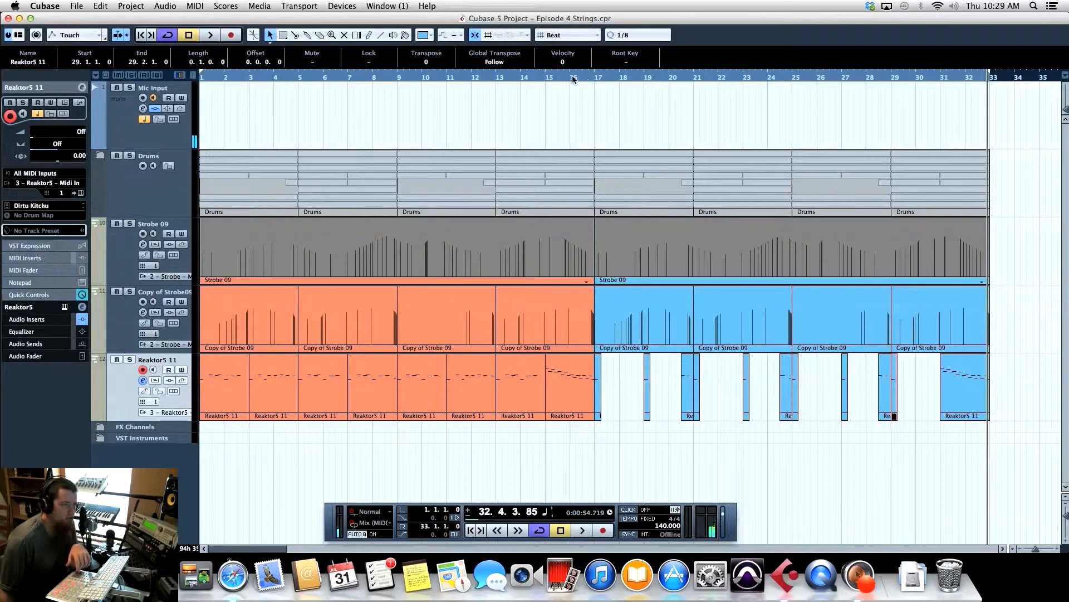
key("KP_0")
key("KP_0")
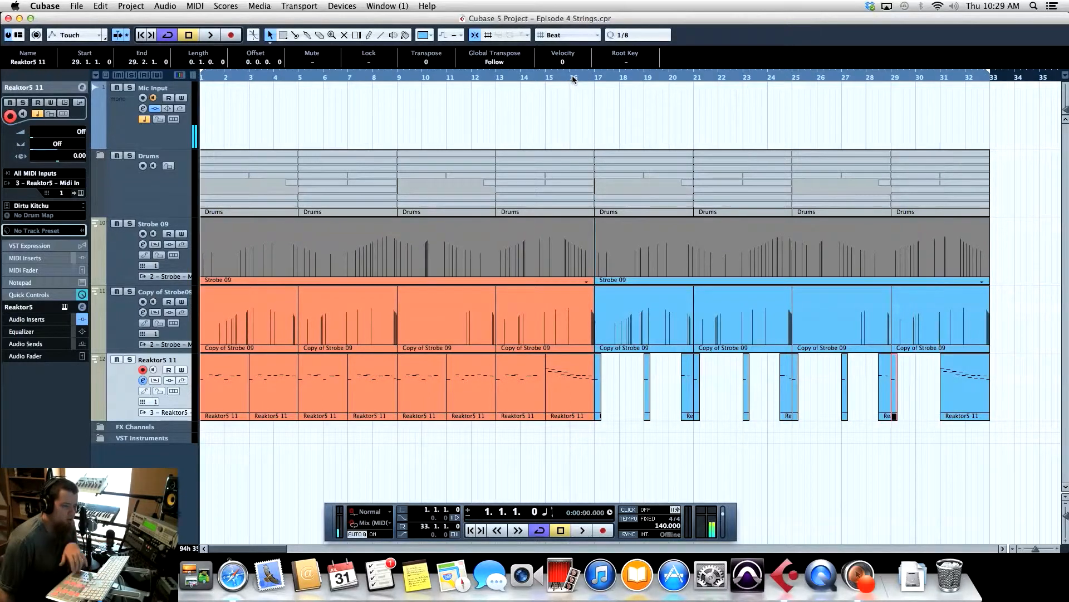
key("space")
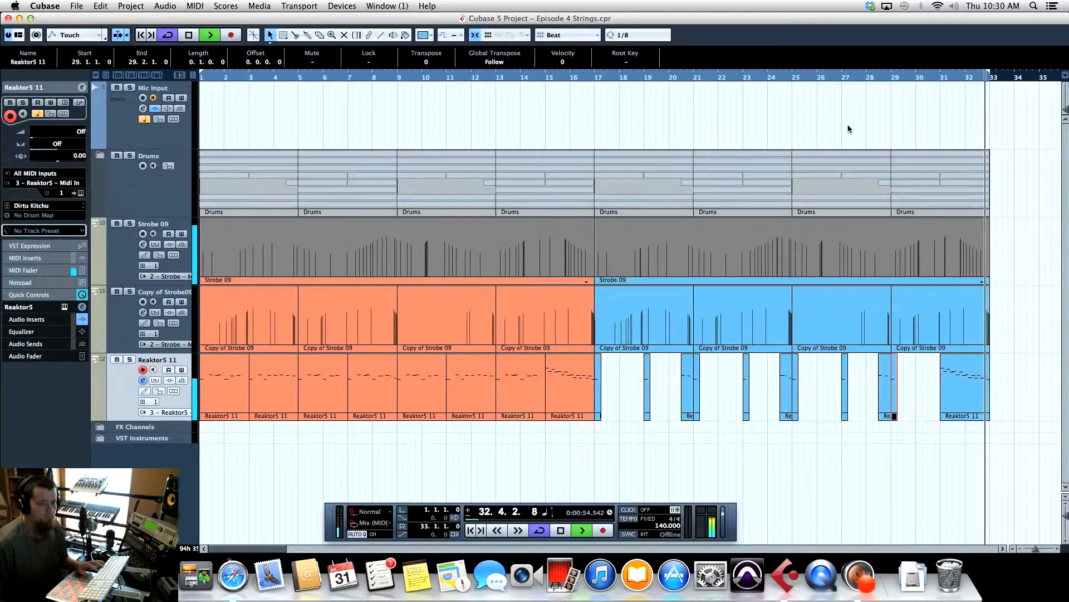
key("space")
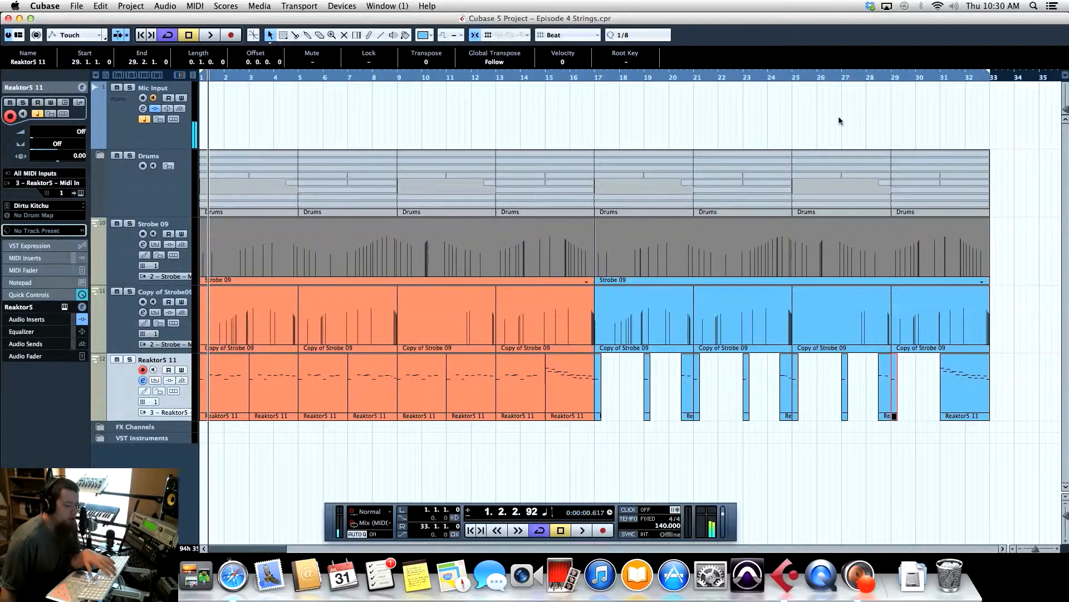
Load Philharmonik into VST instrument slot 4 and create a MIDI track assigned to it.
key("F11")
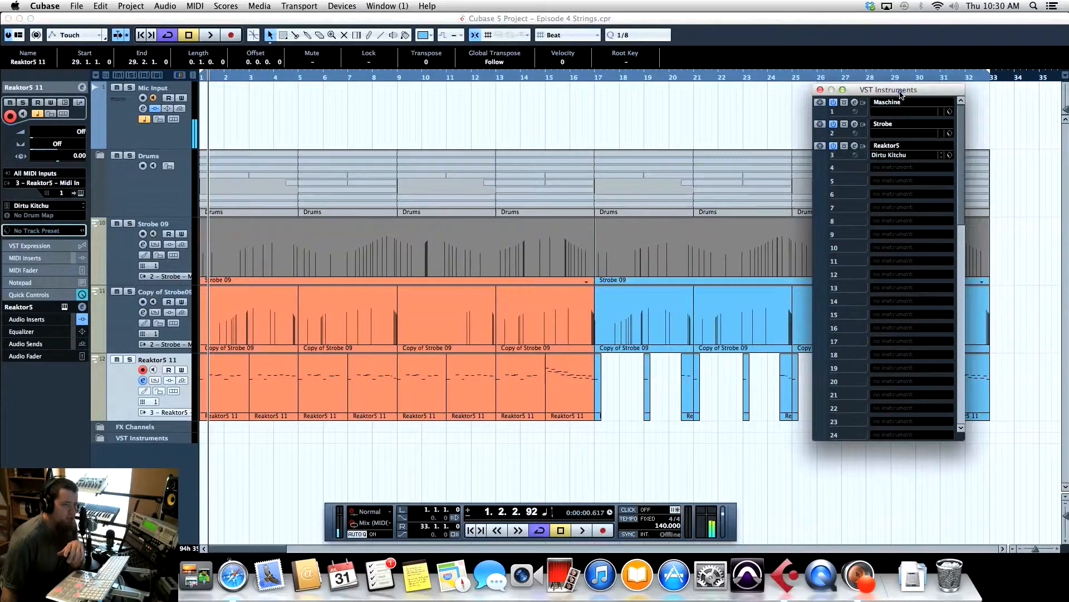
left_click_drag(900, 94, 801, 82)
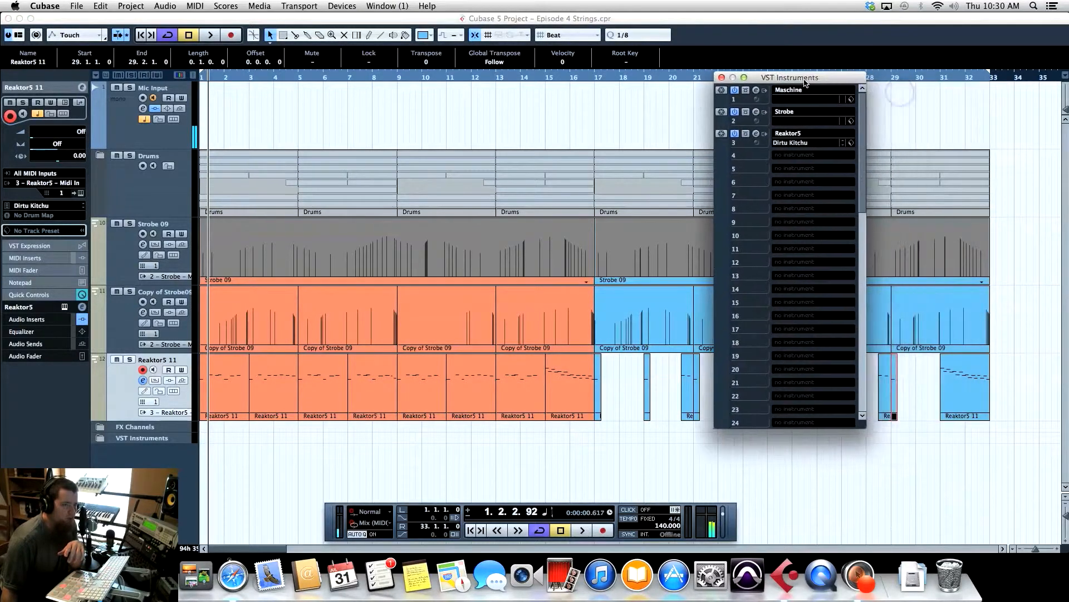
left_click(810, 157)
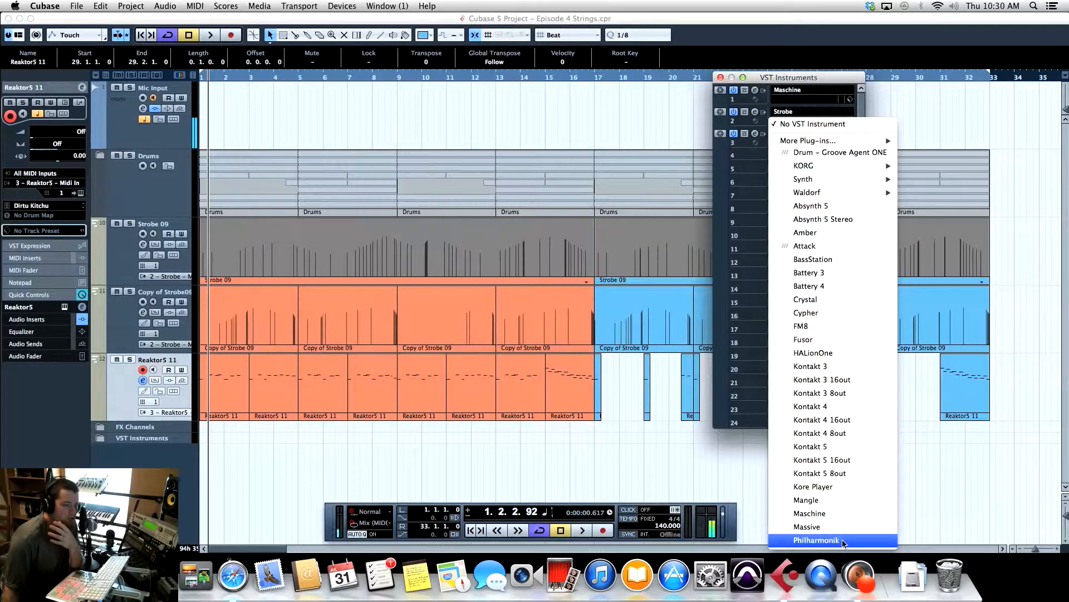
left_click(842, 540)
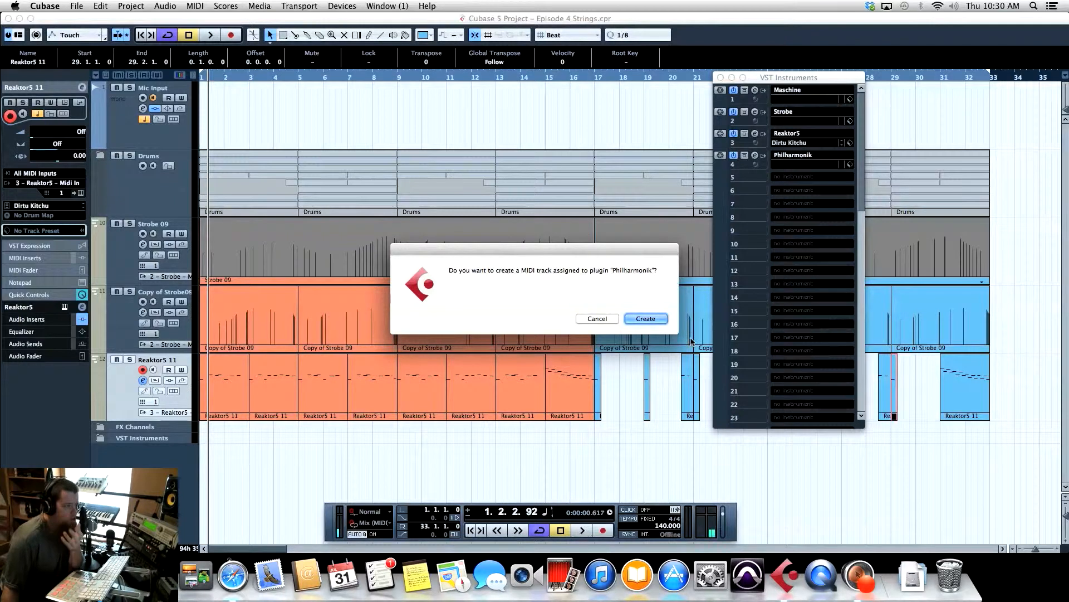
left_click(659, 318)
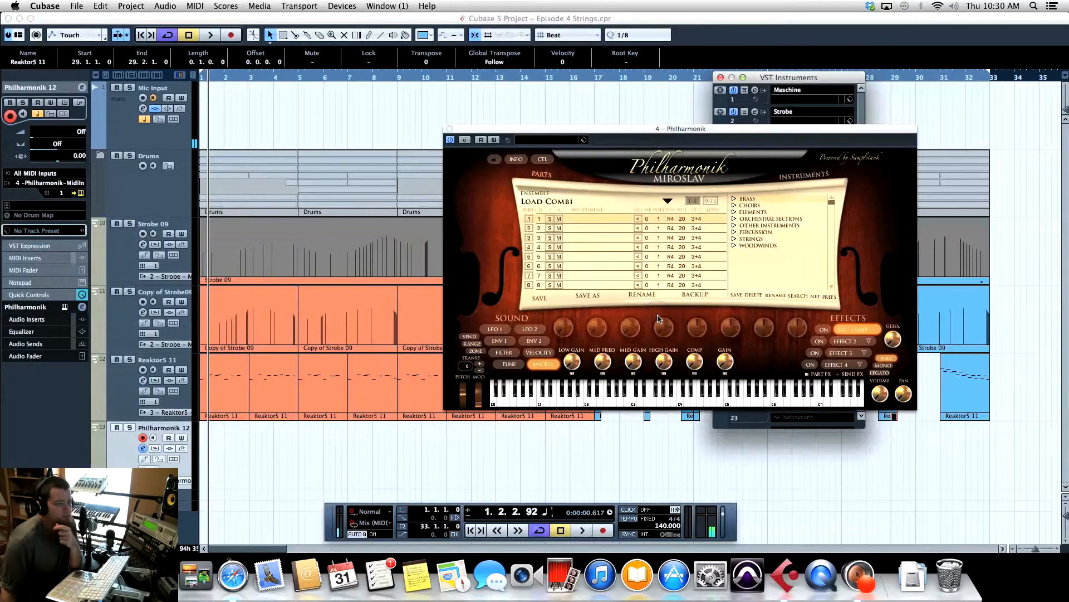
Load the Cello Concerto combi from Philharmonik's Advanced Ensembles and close the instrument's window.
left_click(668, 202)
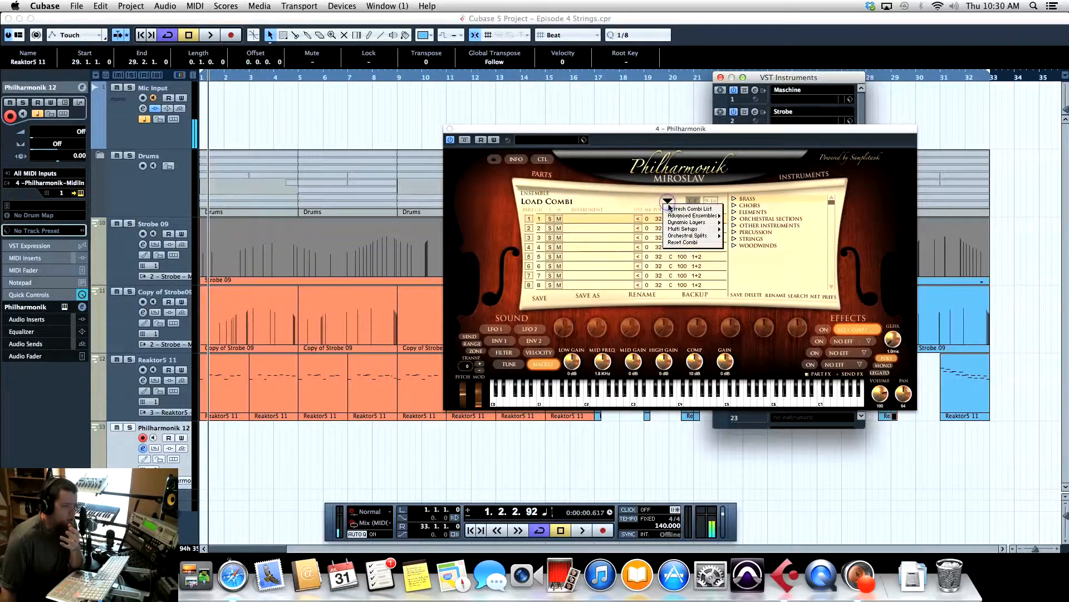
mouse_move(681, 217)
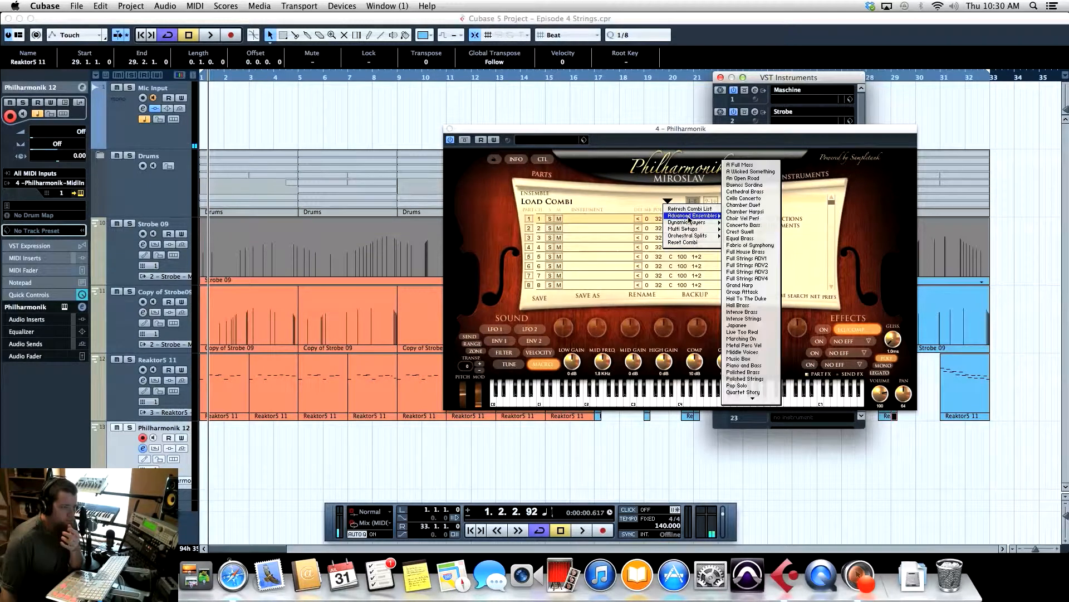
left_click(761, 199)
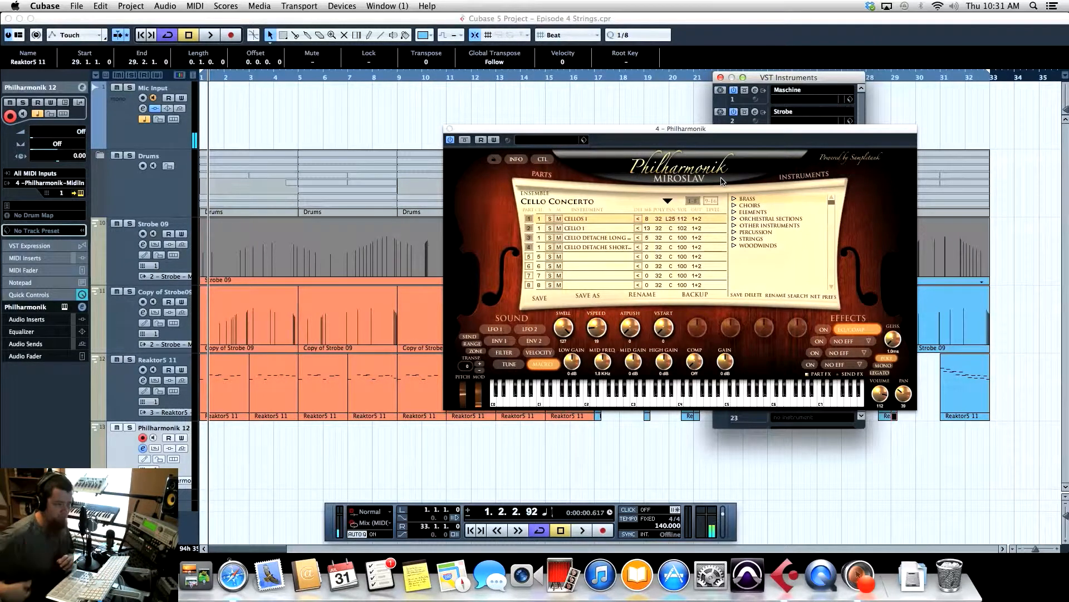
left_click(450, 128)
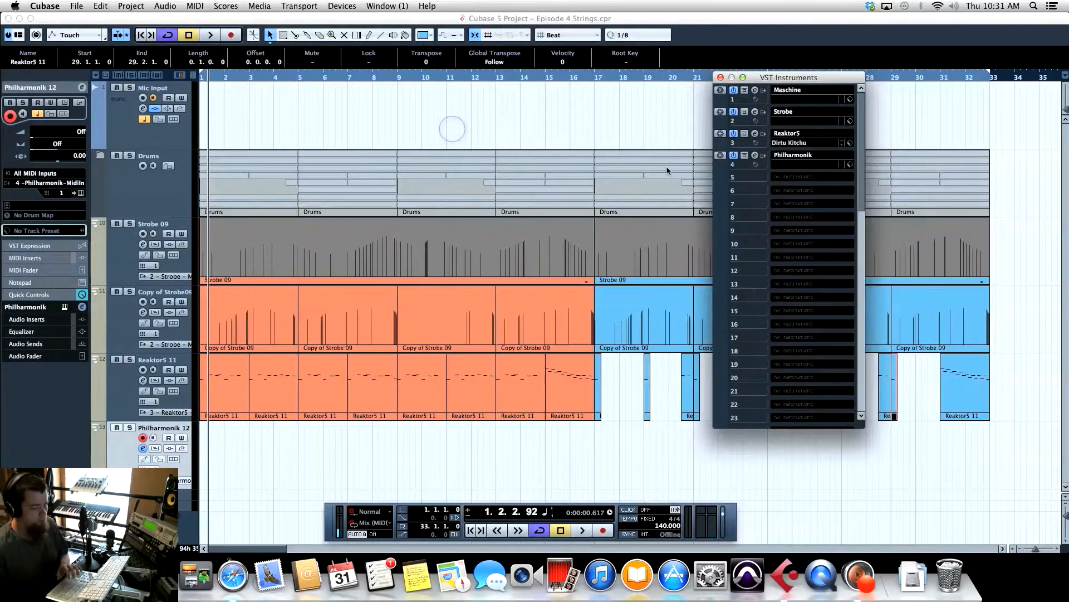
Play the arrangement from bar 13 with the Philharmonik track selected, and stop playback.
left_click(498, 77)
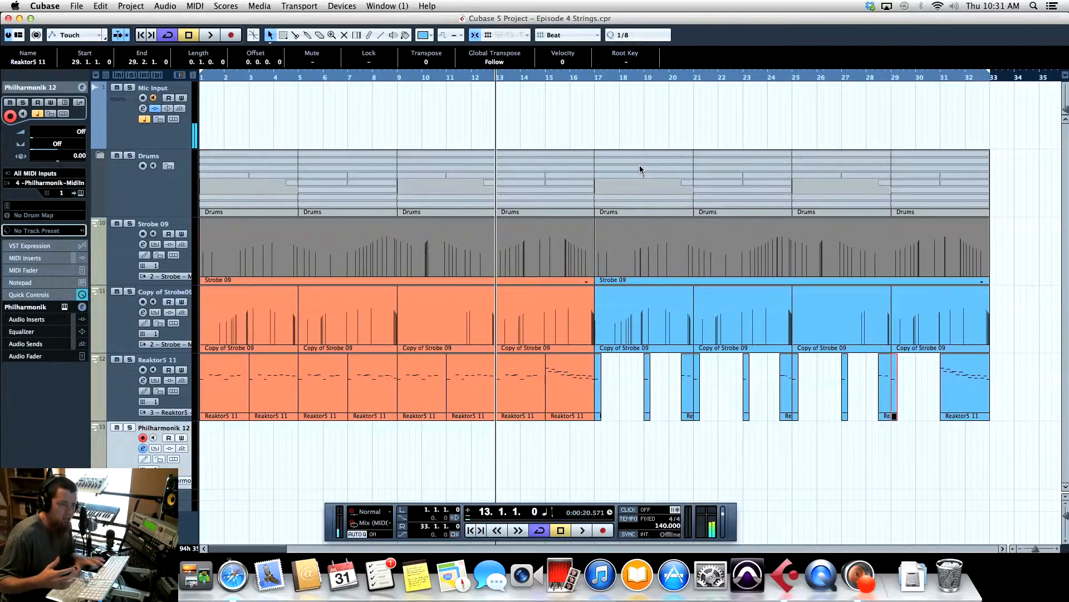
key("space")
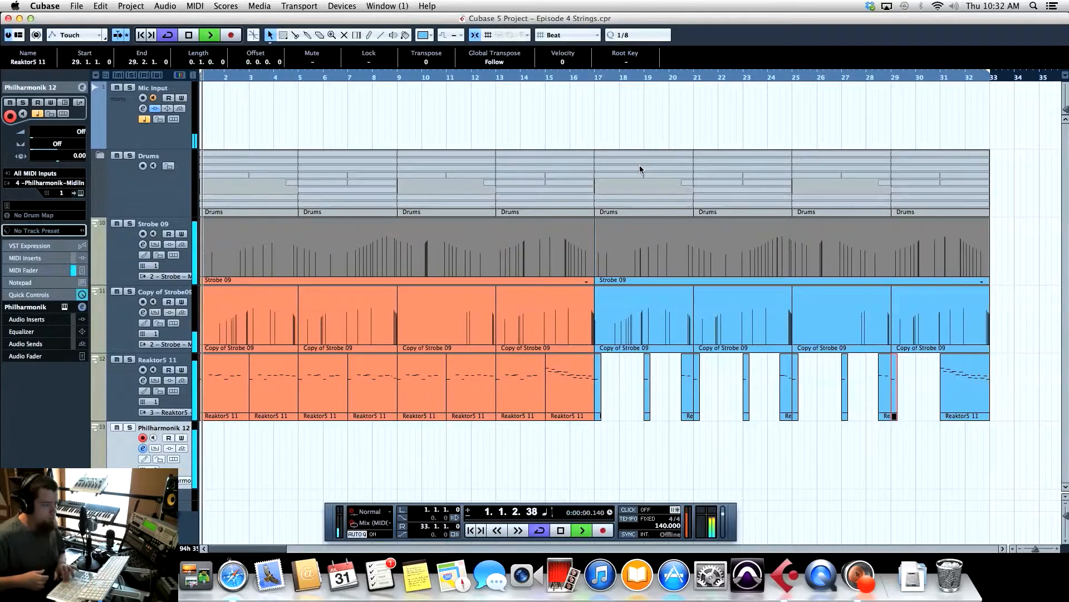
key("space")
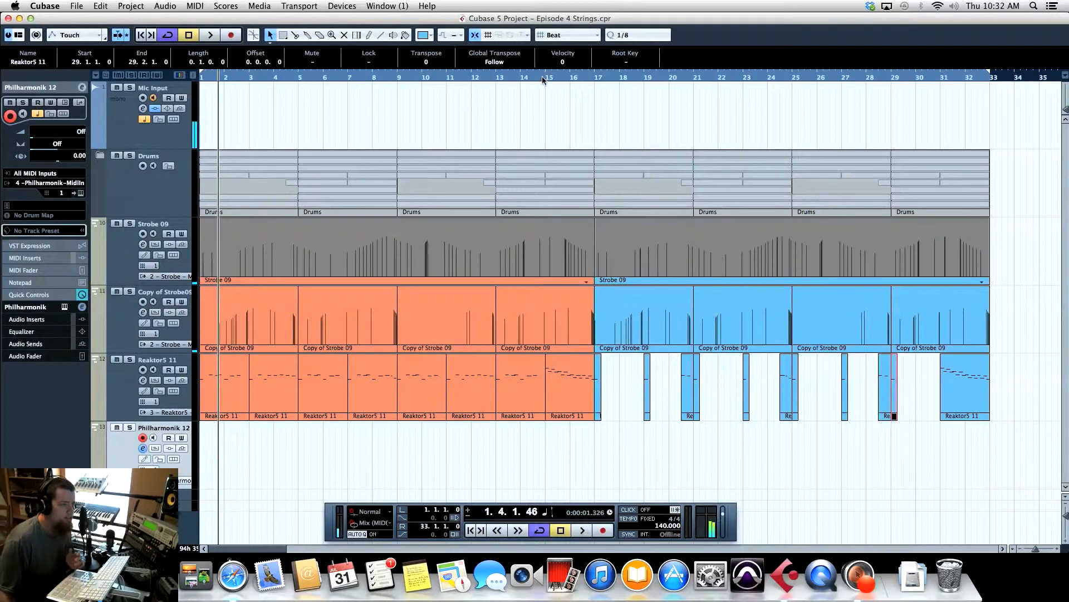
Record a Philharmonik string part with playback starting from bar 13, and trim the part's start to bar 17.
left_click(498, 77)
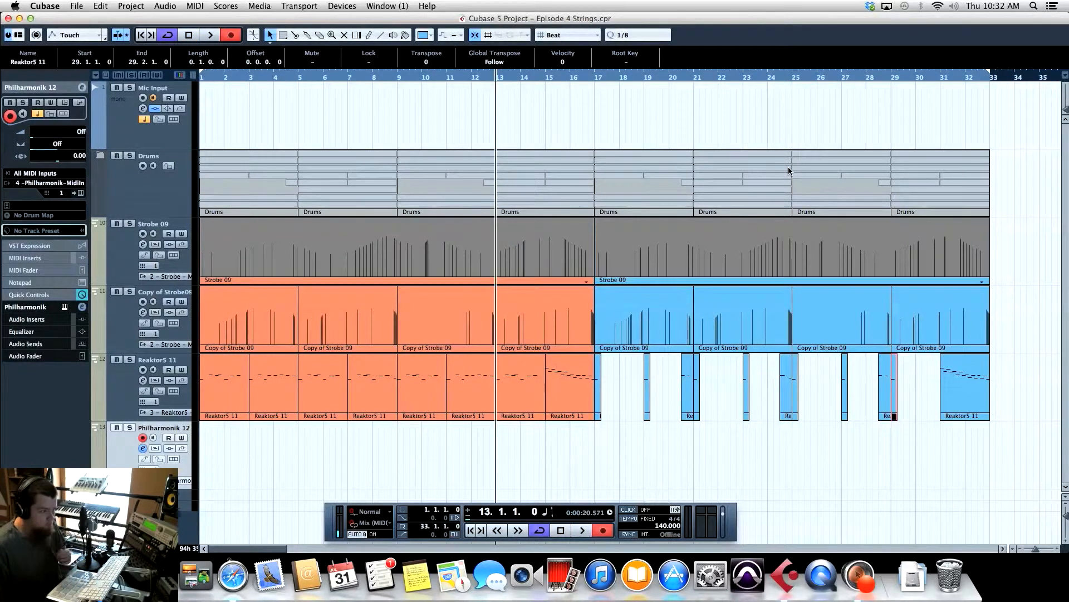
key("KP_Multiply")
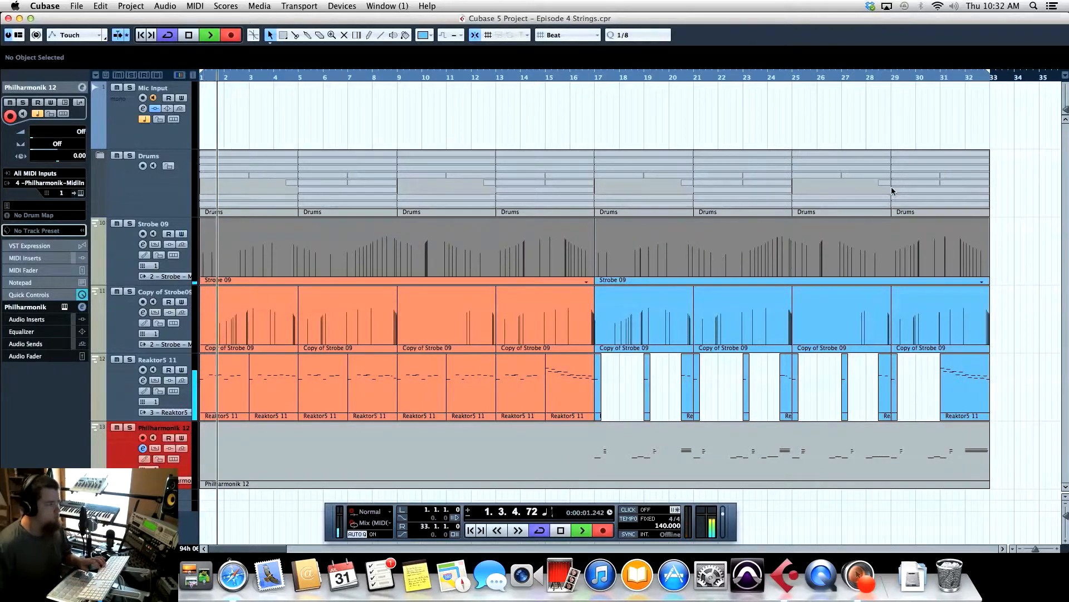
left_click(229, 37)
key("space")
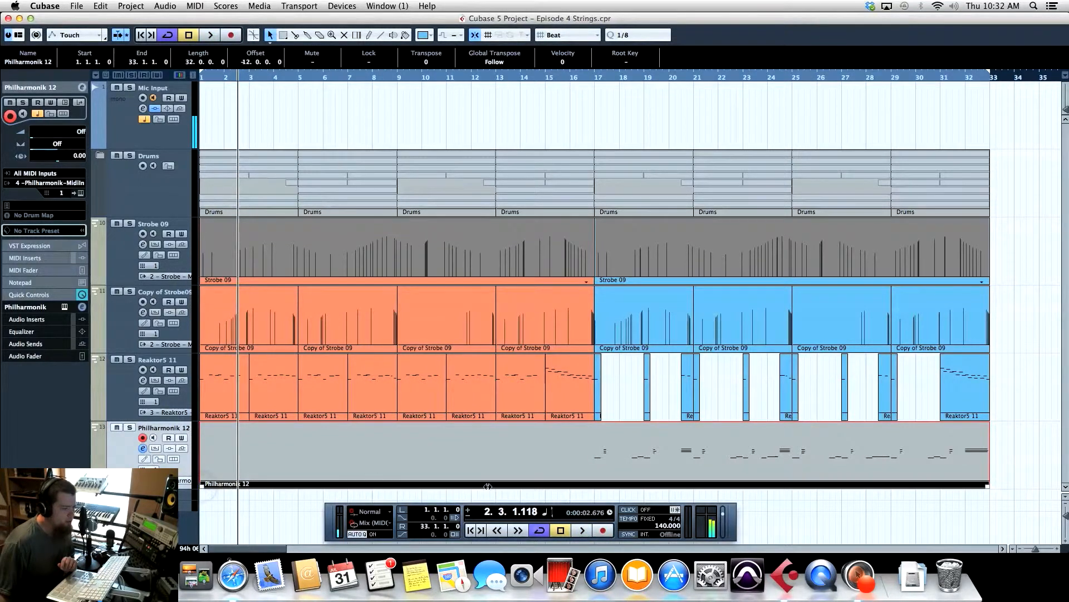
left_click_drag(488, 486, 595, 474)
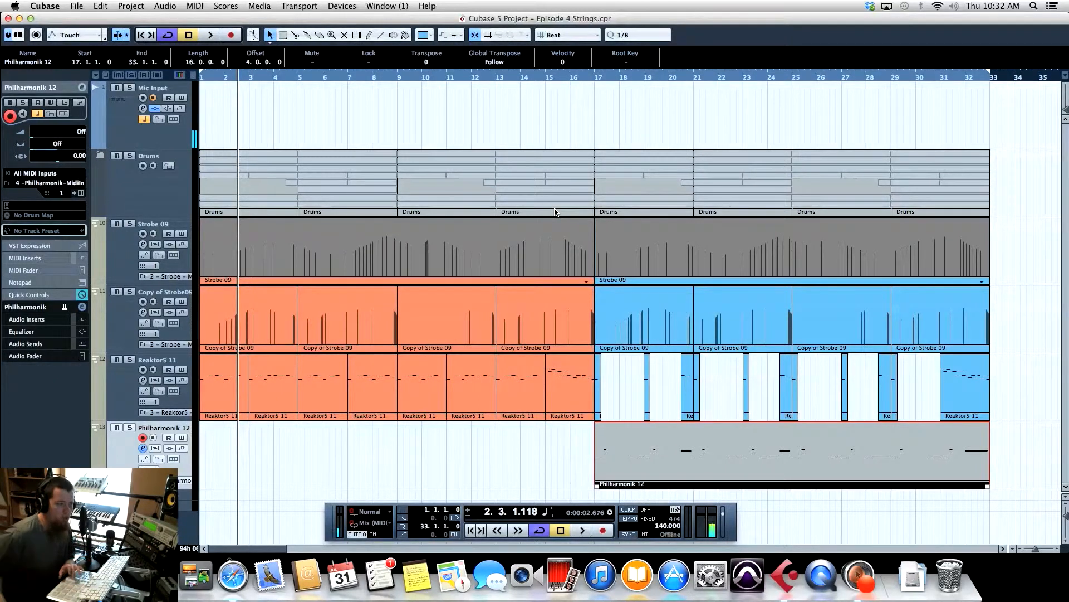
Record a lead-in chord on the Philharmonik track just before bar 17, and trim the part to span 16.3 to 17.1.
left_click(495, 78)
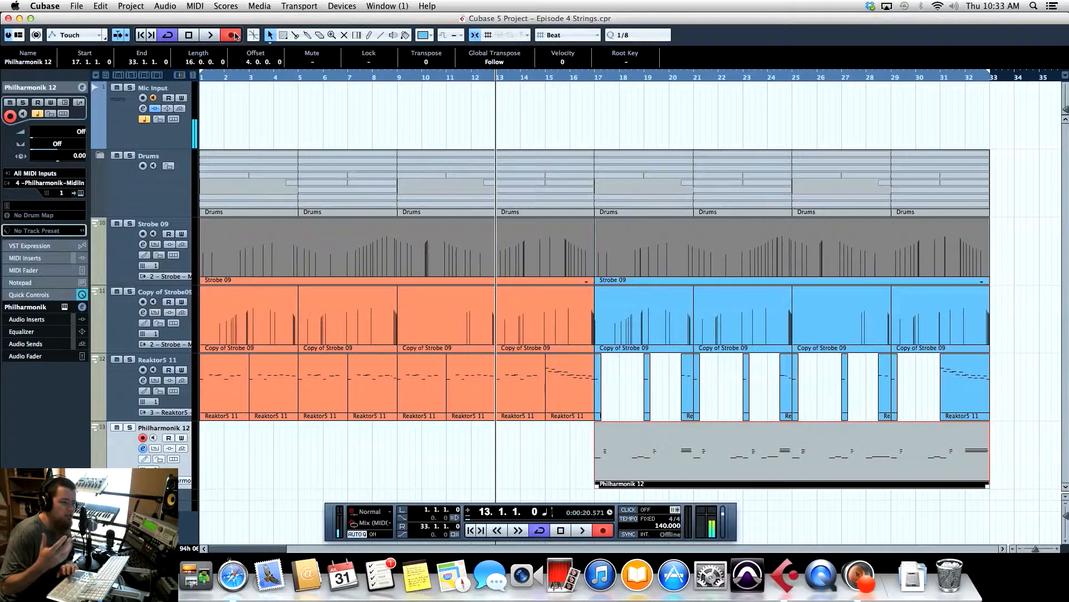
left_click(235, 37)
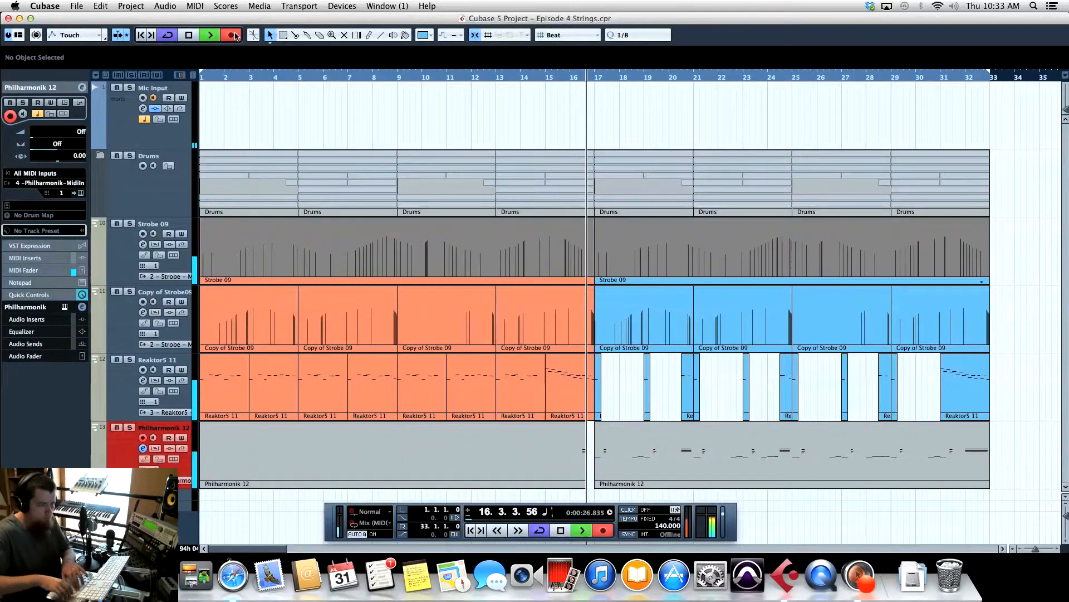
key("space")
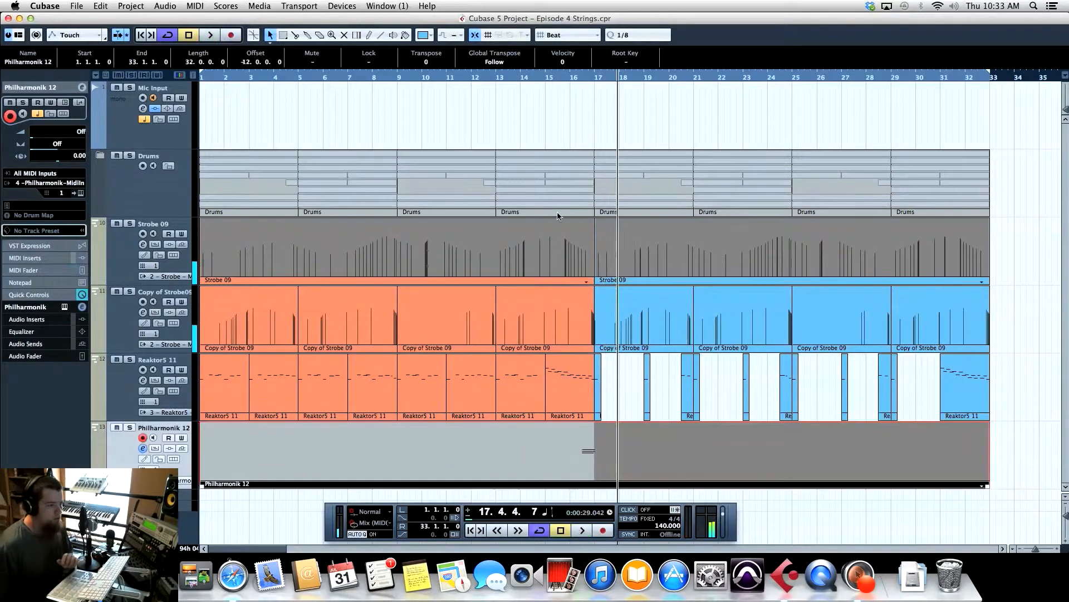
left_click(578, 76)
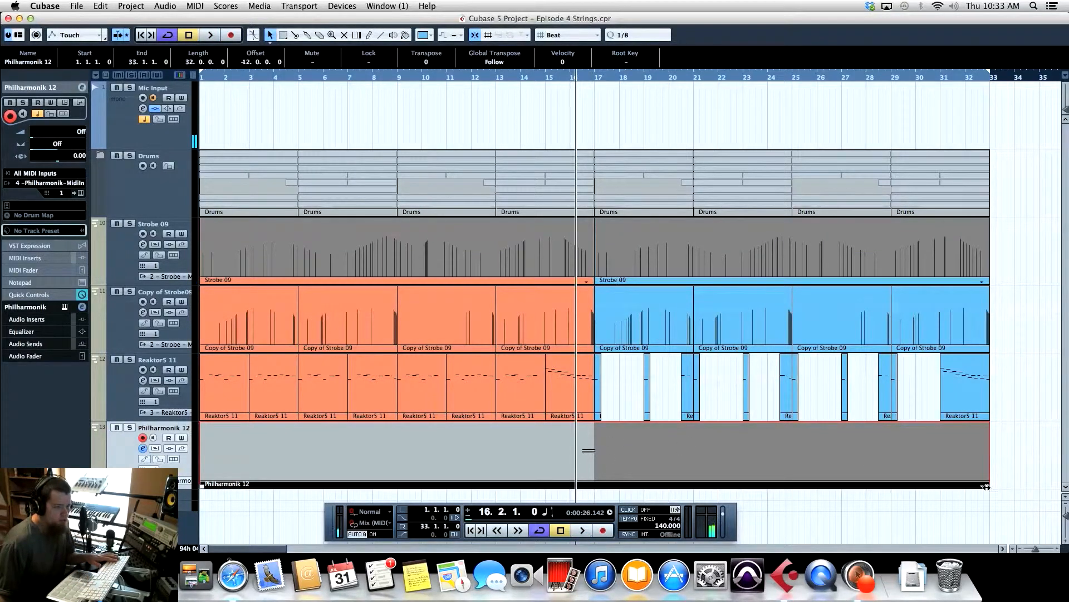
left_click_drag(986, 487, 595, 485)
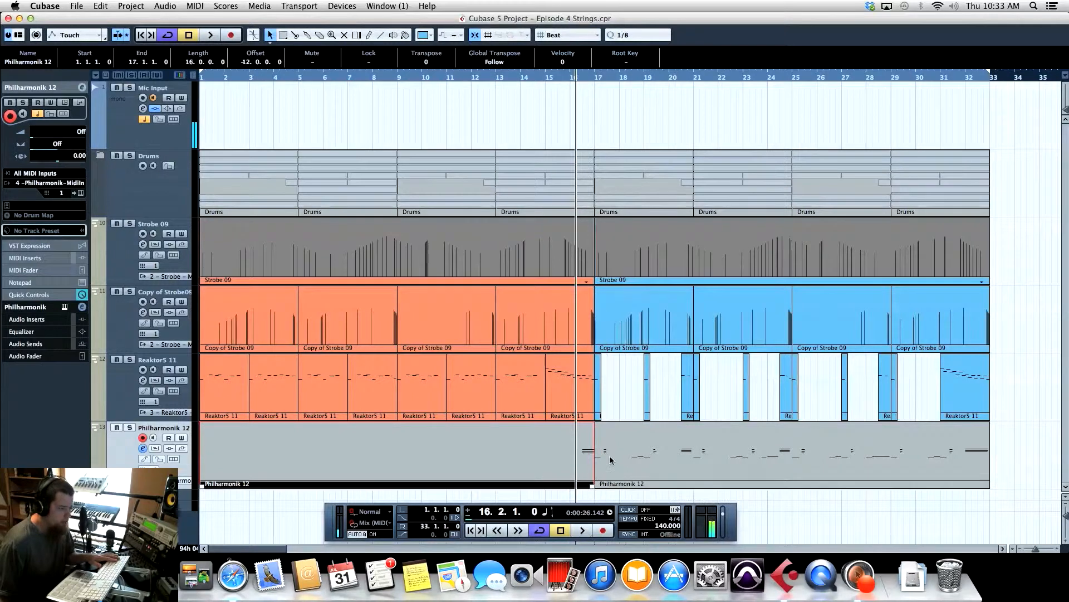
left_click_drag(217, 485, 513, 482)
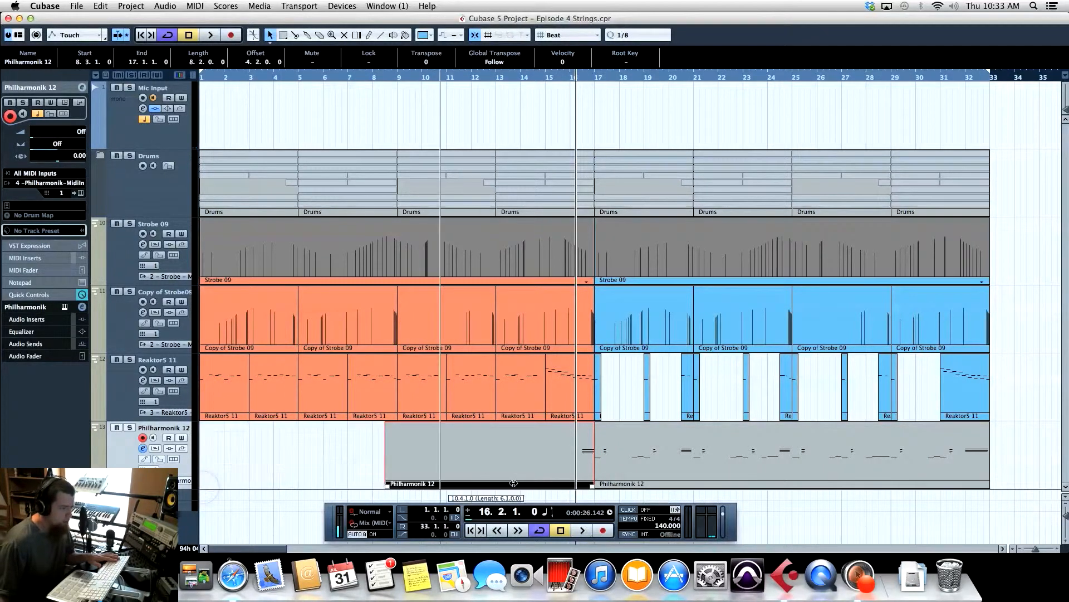
left_click_drag(579, 475, 596, 457)
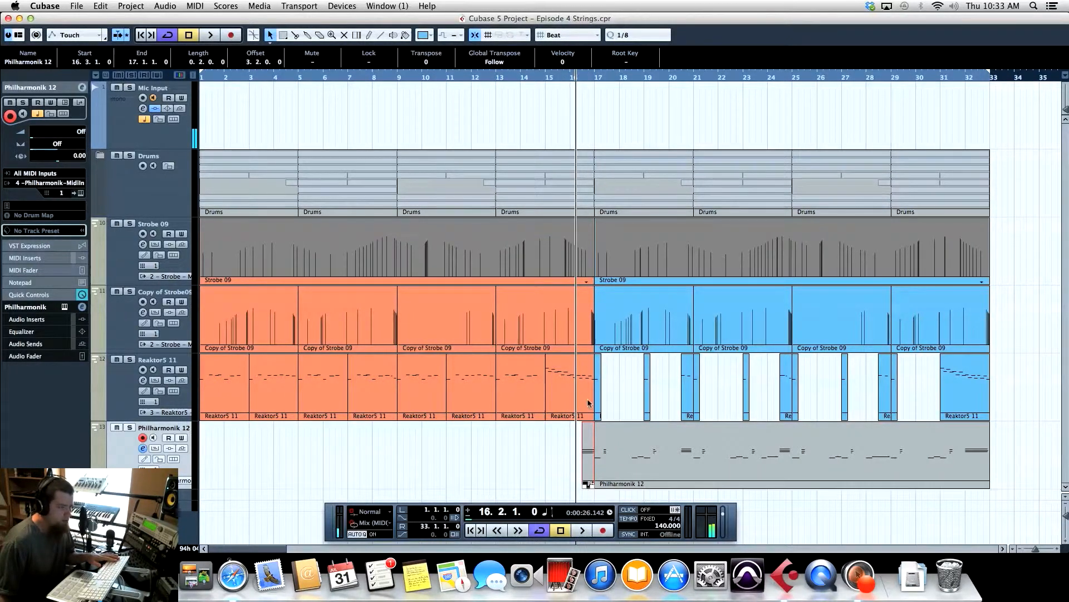
Quantize all notes of the lead-in chord with equal velocities in the Key Editor, and play the transition into bar 17.
left_click(584, 81)
double_click(595, 454)
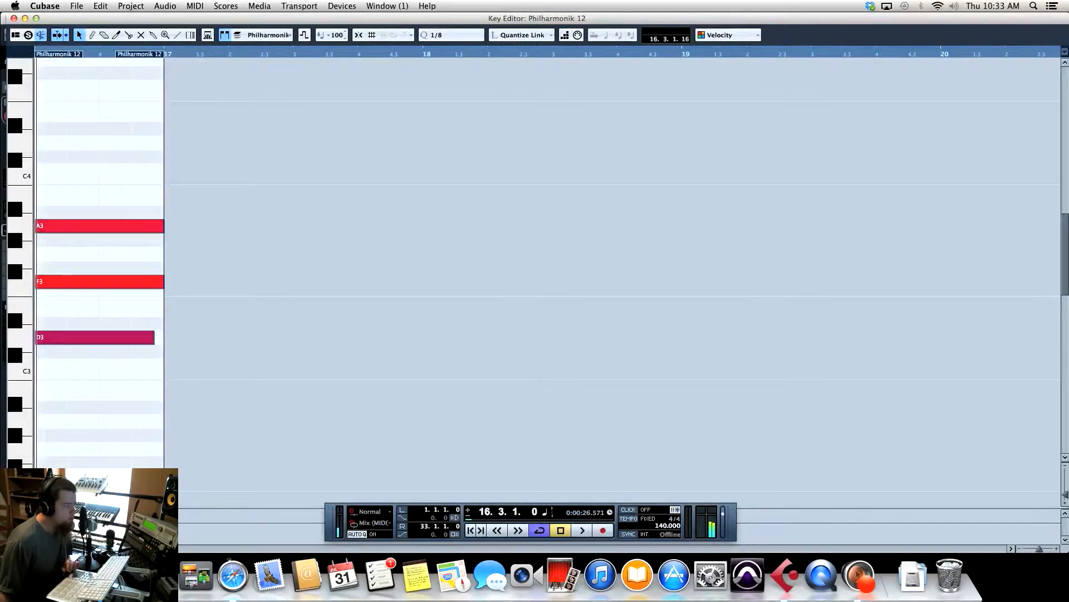
key("super+a")
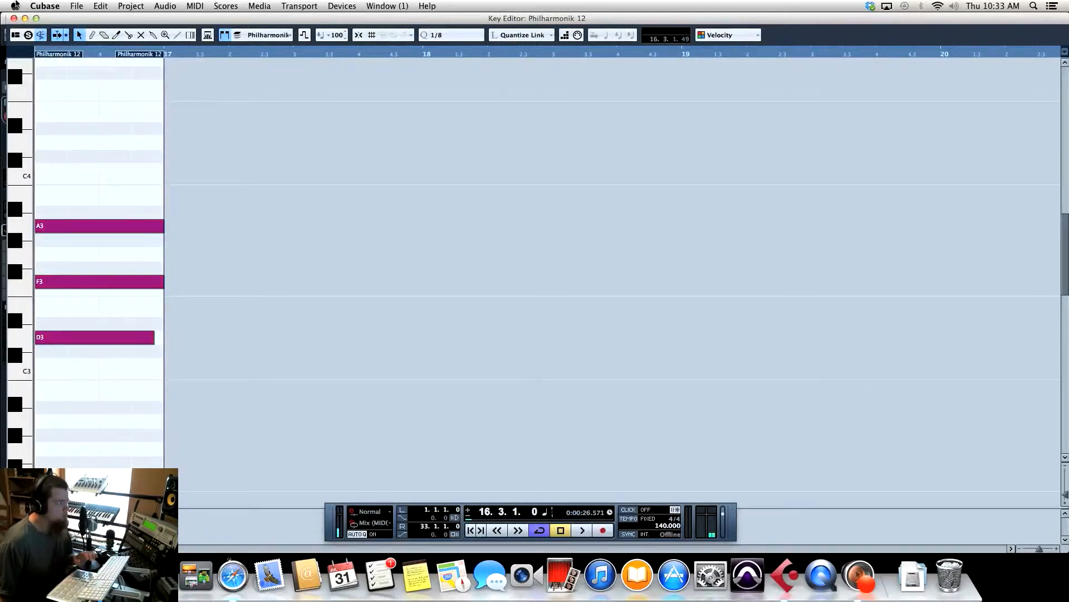
left_click(14, 19)
key("space")
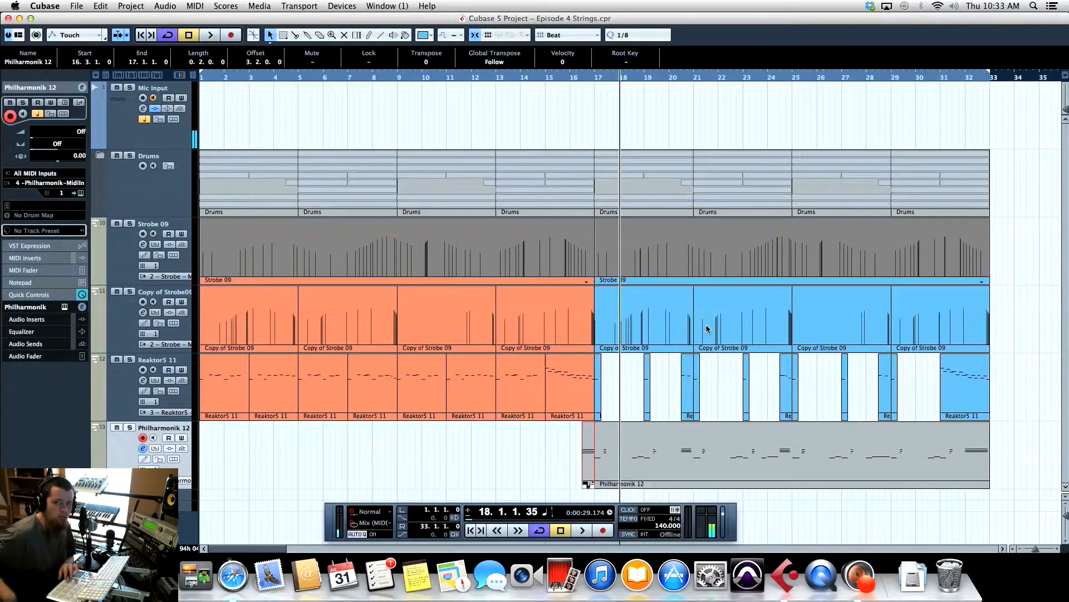
Record a Philharmonik note at bar 1 by looping around from bar 31, and trim the part's end to 1.3.
left_click(944, 80)
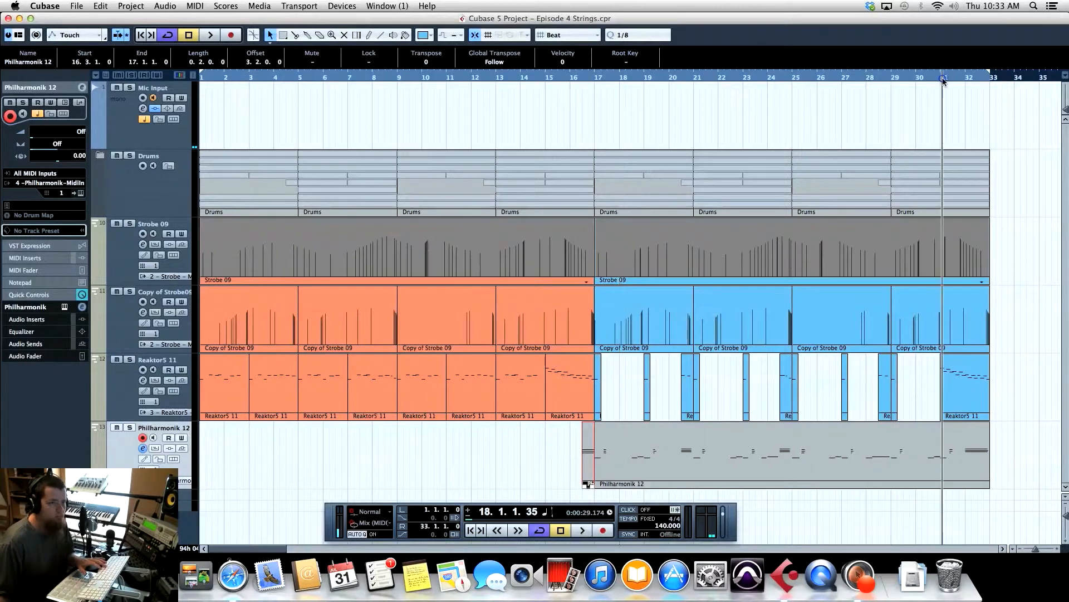
left_click(235, 37)
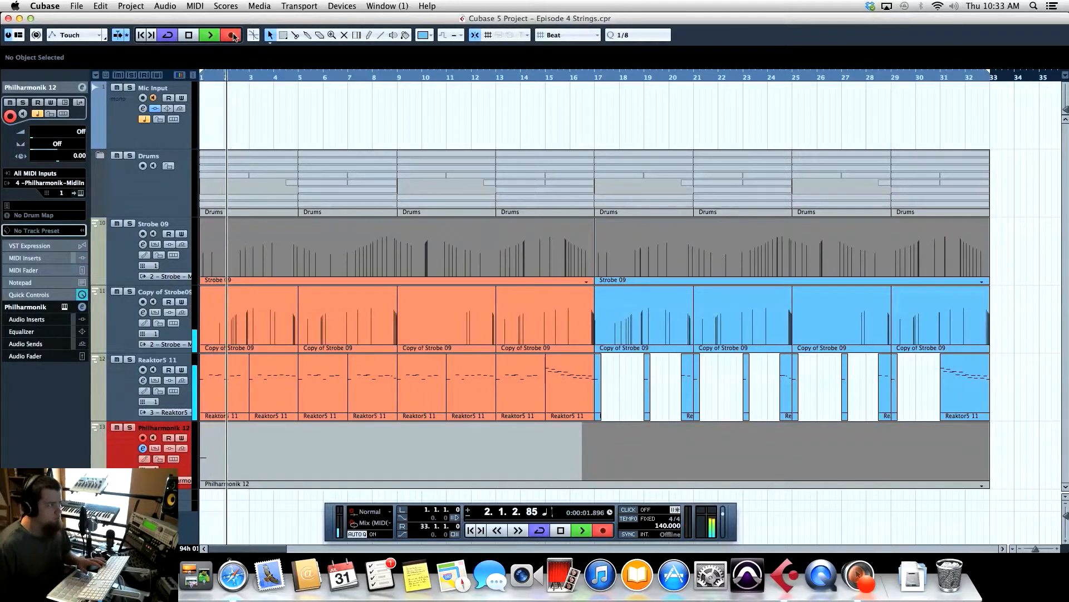
left_click(235, 37)
key("space")
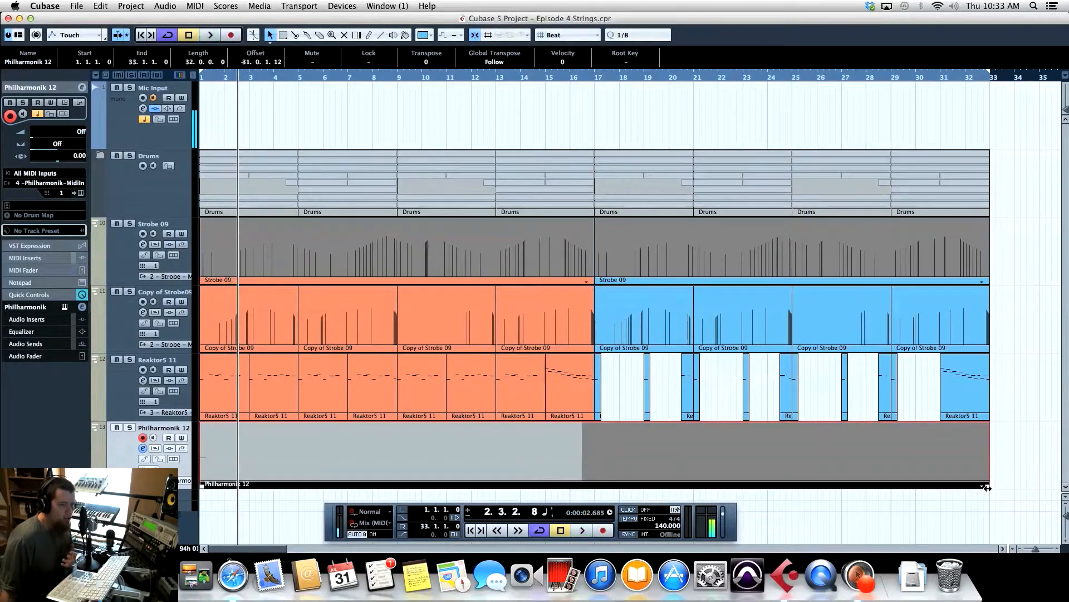
left_click_drag(987, 488, 212, 472)
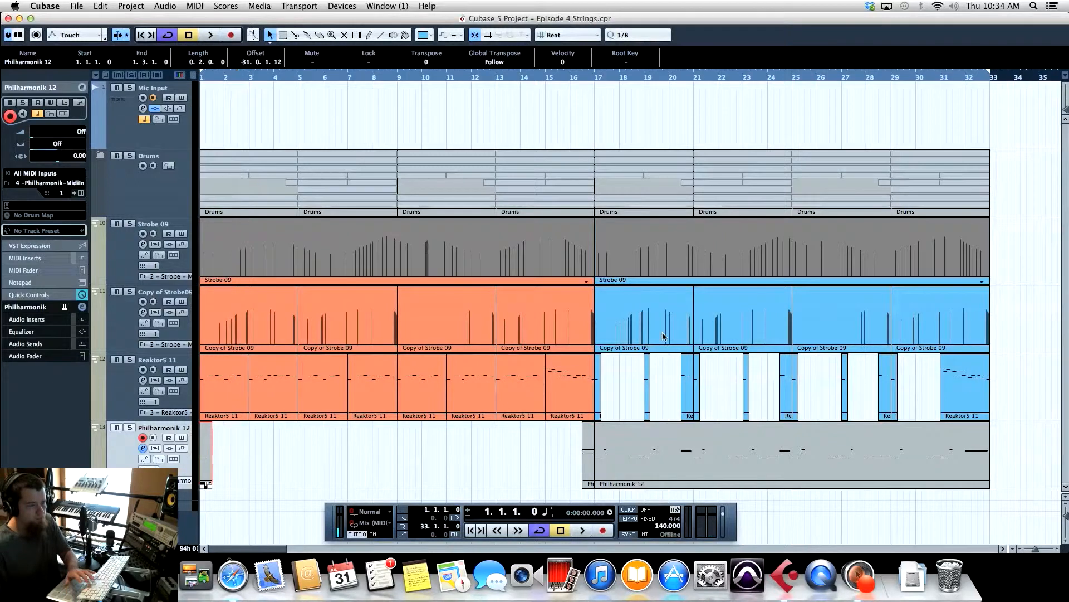
Play the arrangement from bar 1, and listen to the Philharmonik part from bar 17.
key("space")
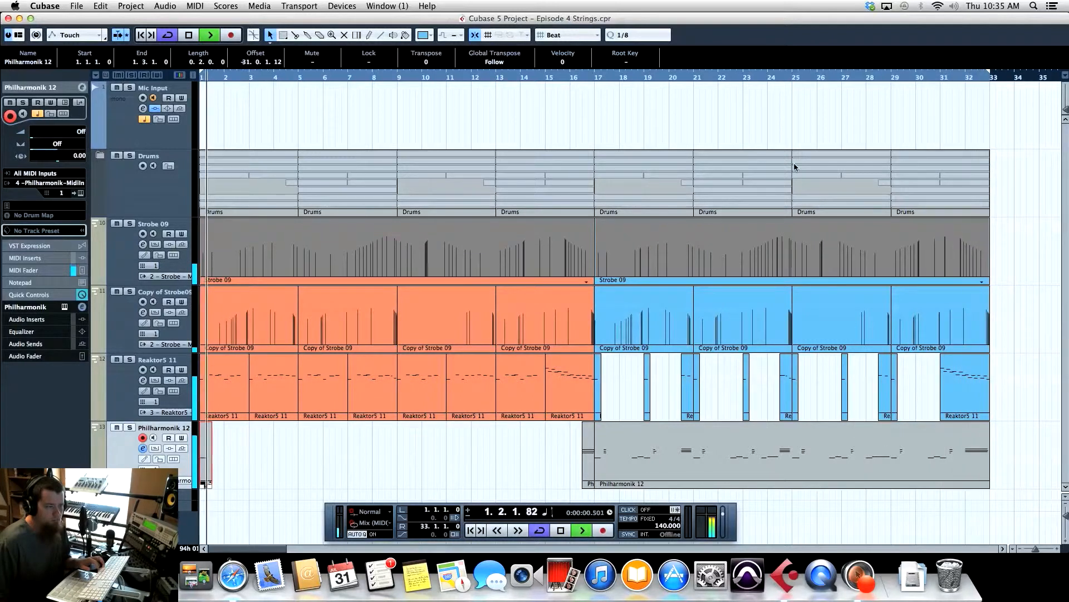
key("space")
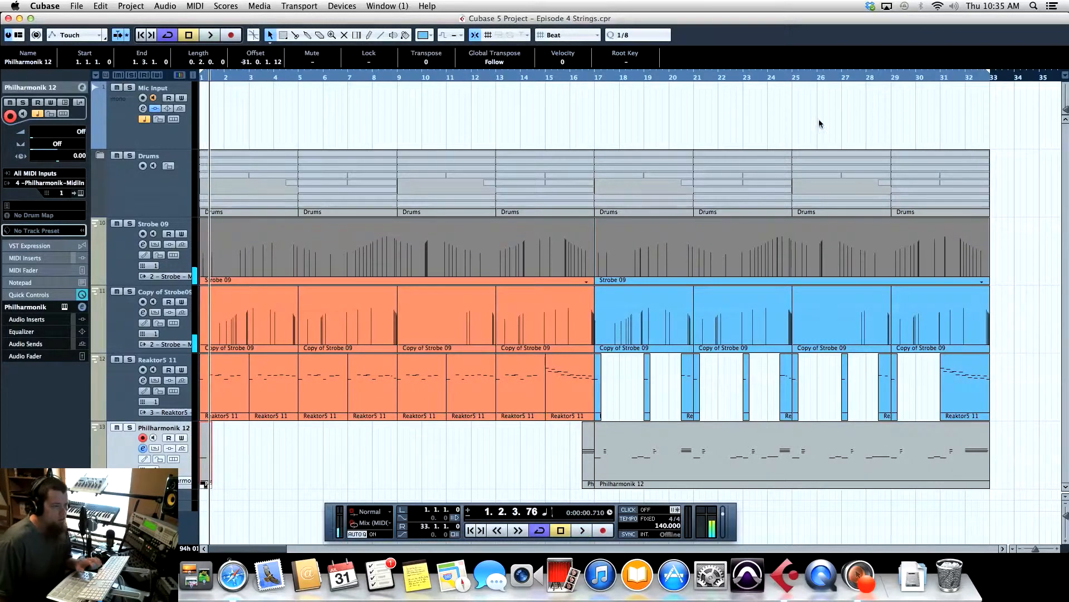
left_click(591, 79)
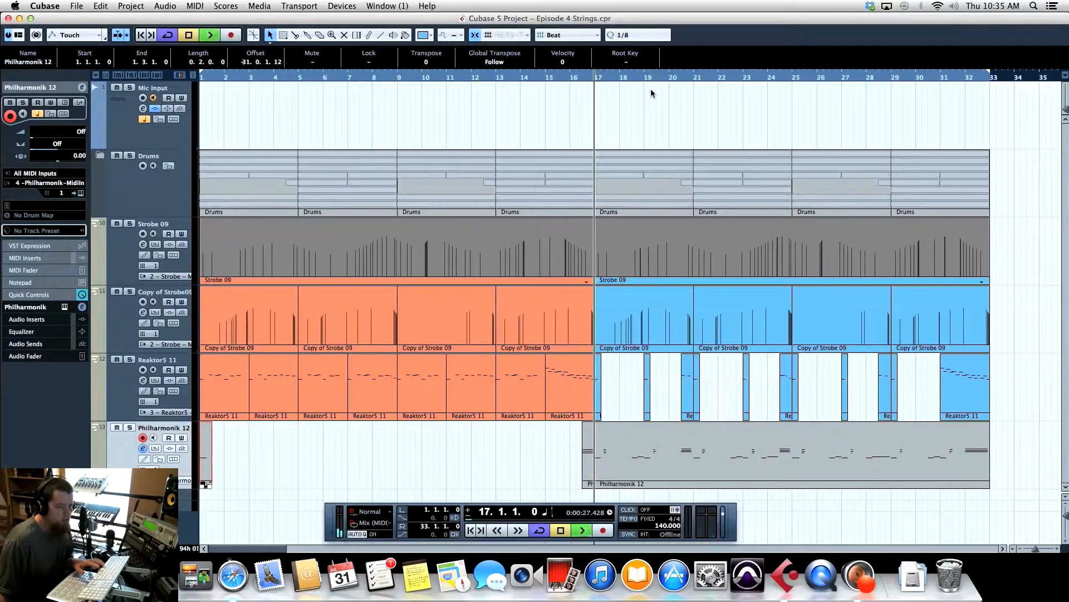
key("space")
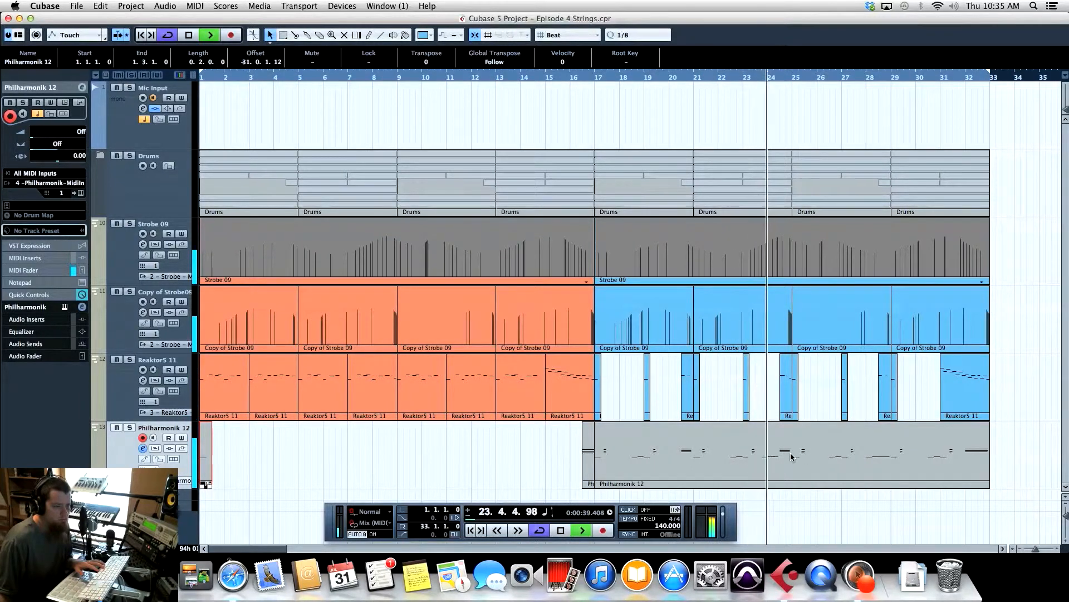
key("space")
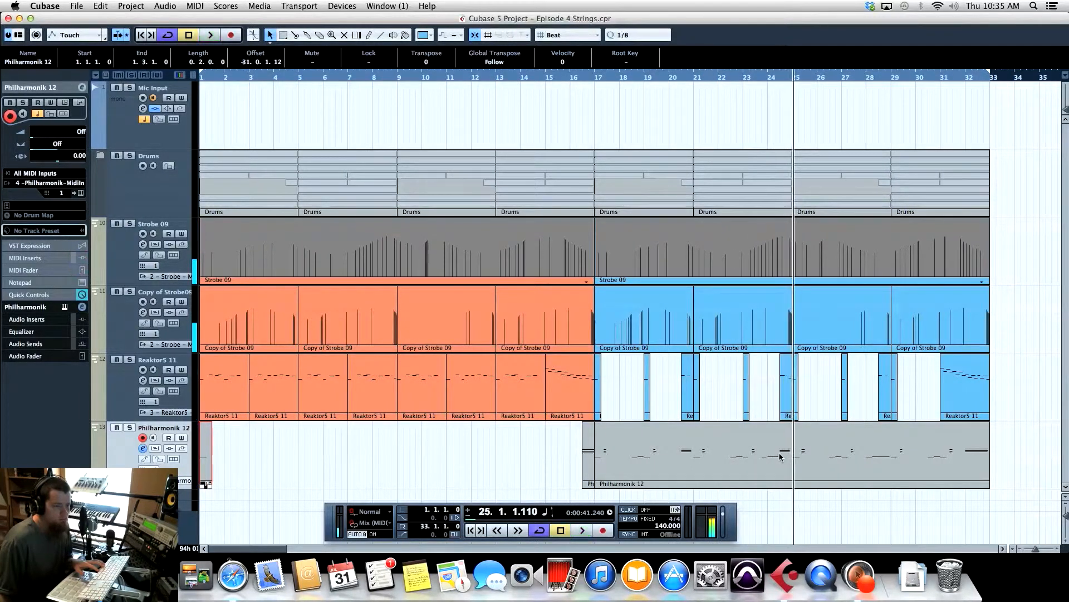
Lengthen the D2 note before bar 24 in the Philharmonik part to reach the following F2, and play back from about bar 23.
left_click(771, 82)
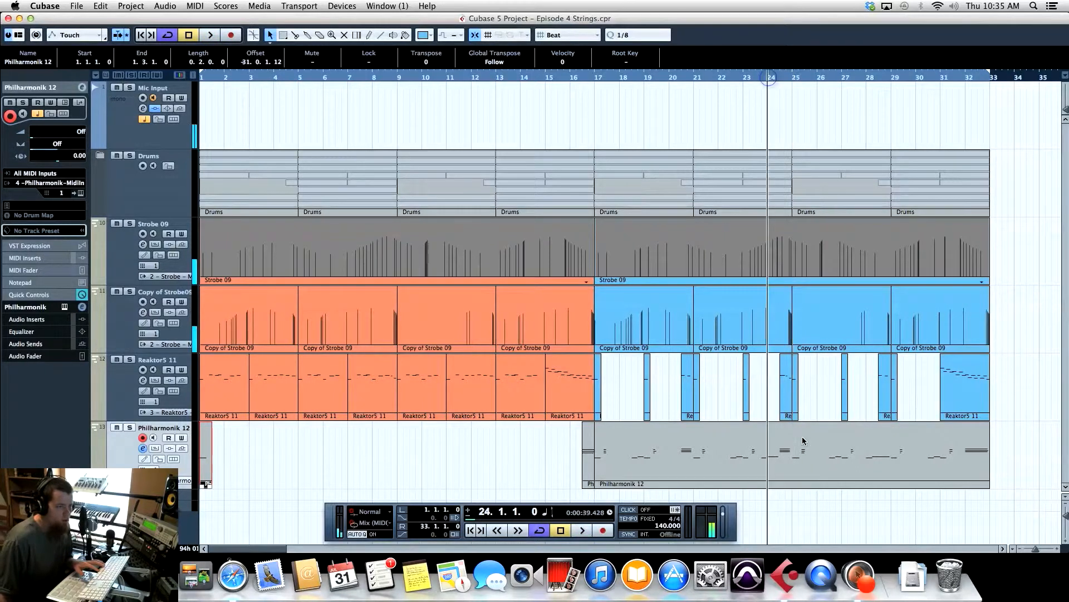
double_click(759, 461)
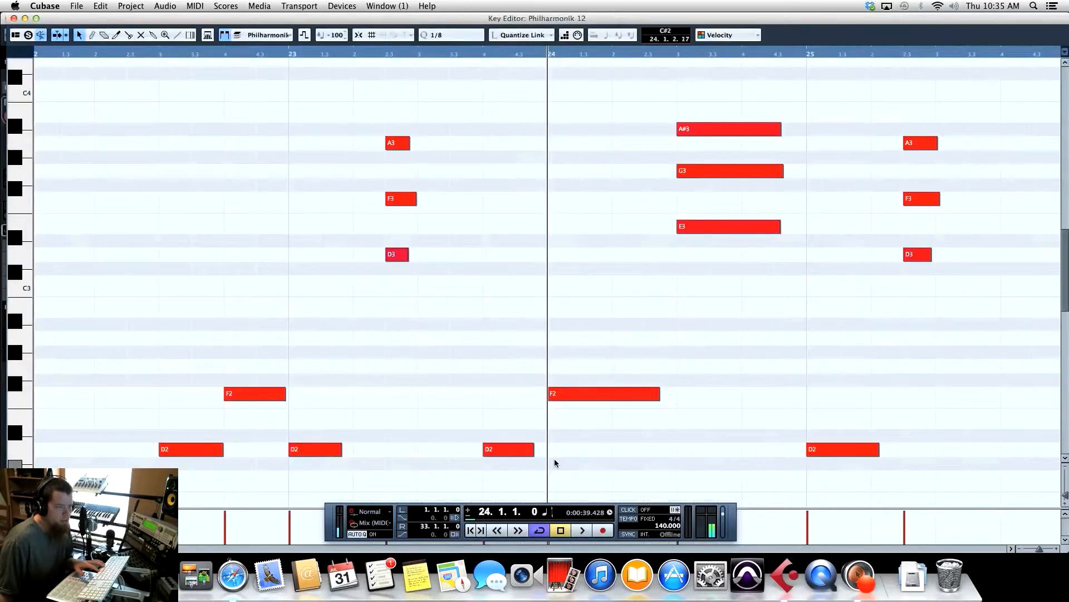
left_click_drag(534, 451, 551, 450)
left_click(283, 56)
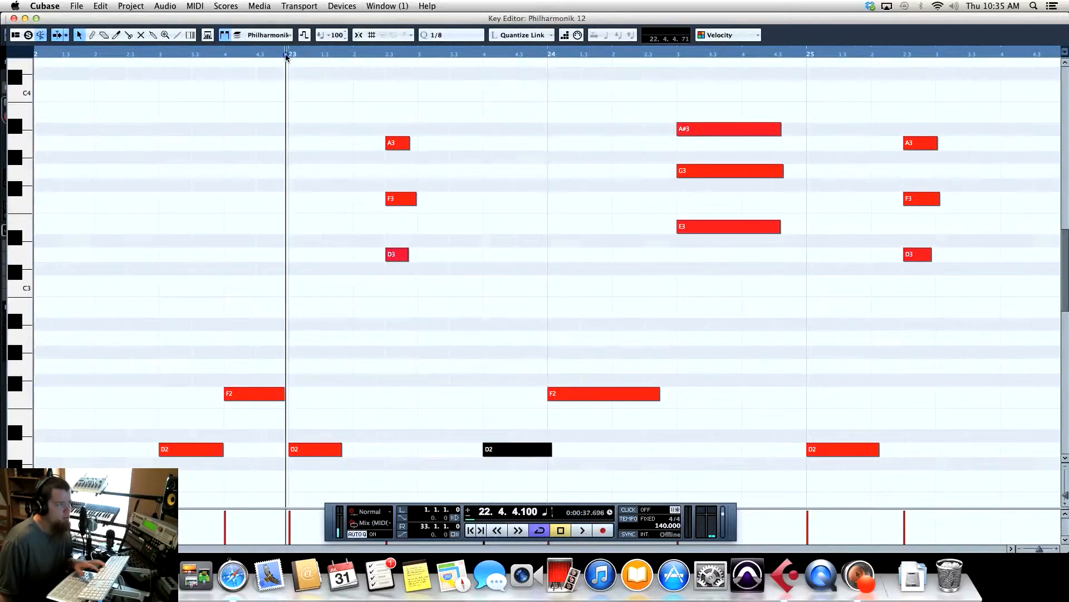
key("space")
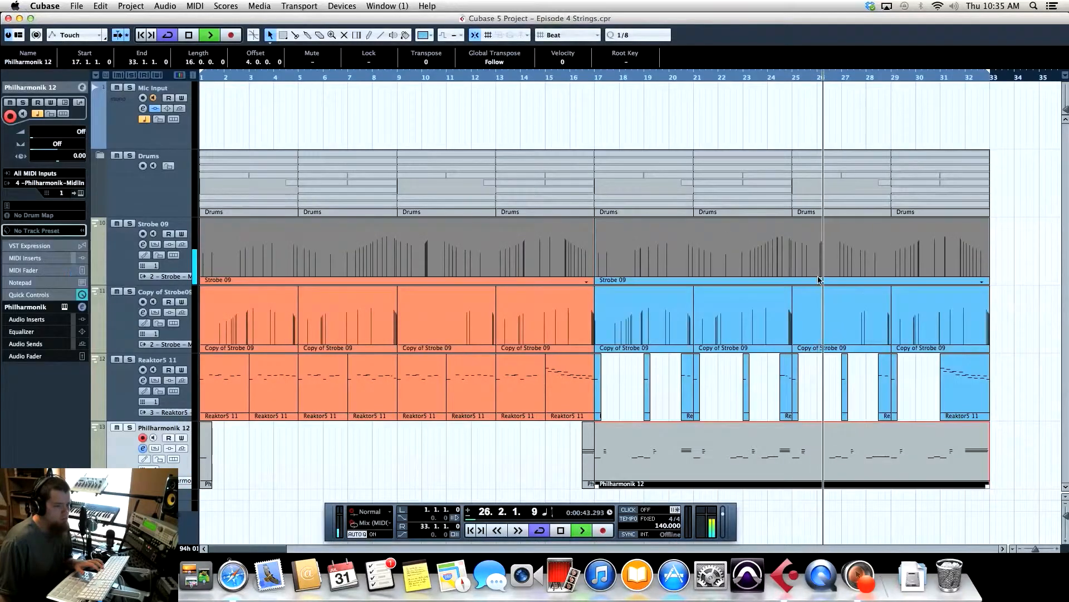
key("space")
Split the Philharmonik part at bars 32 and 25, and delete the section between them.
right_click(808, 453)
left_click(816, 450)
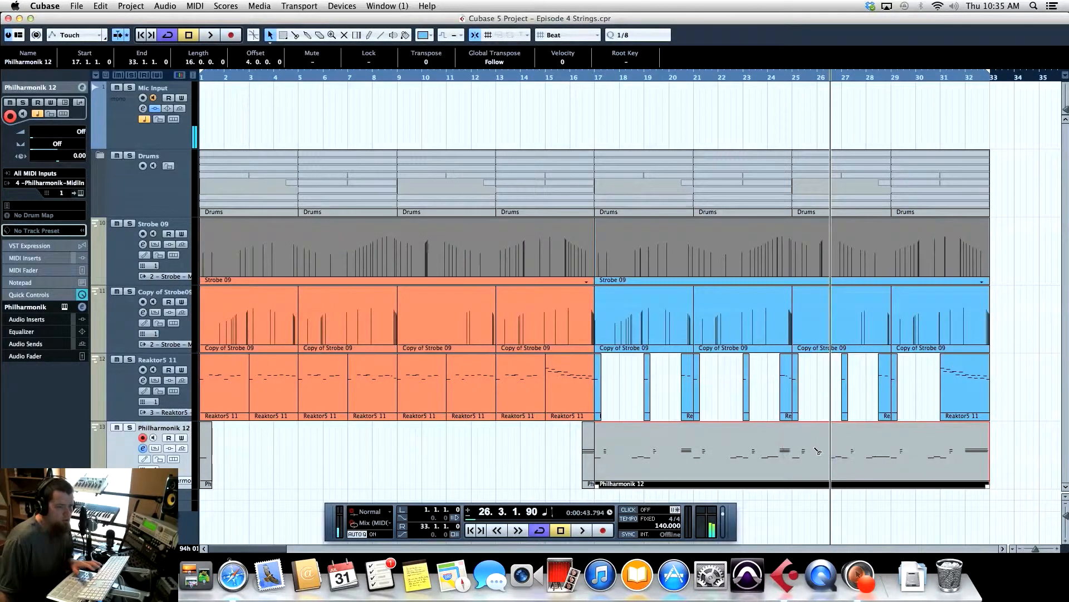
left_click(967, 460)
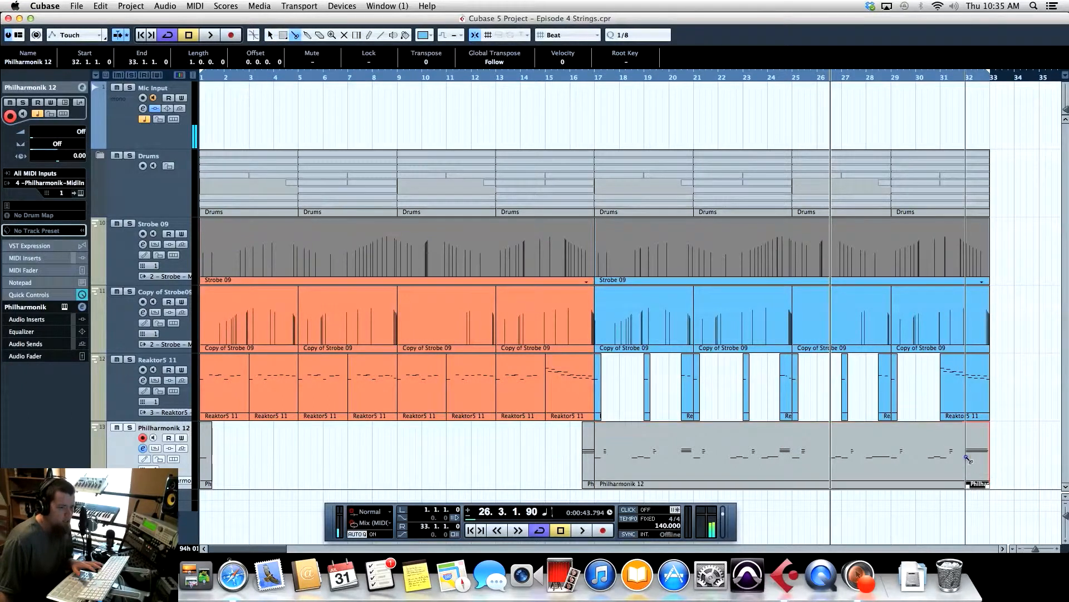
right_click(842, 456)
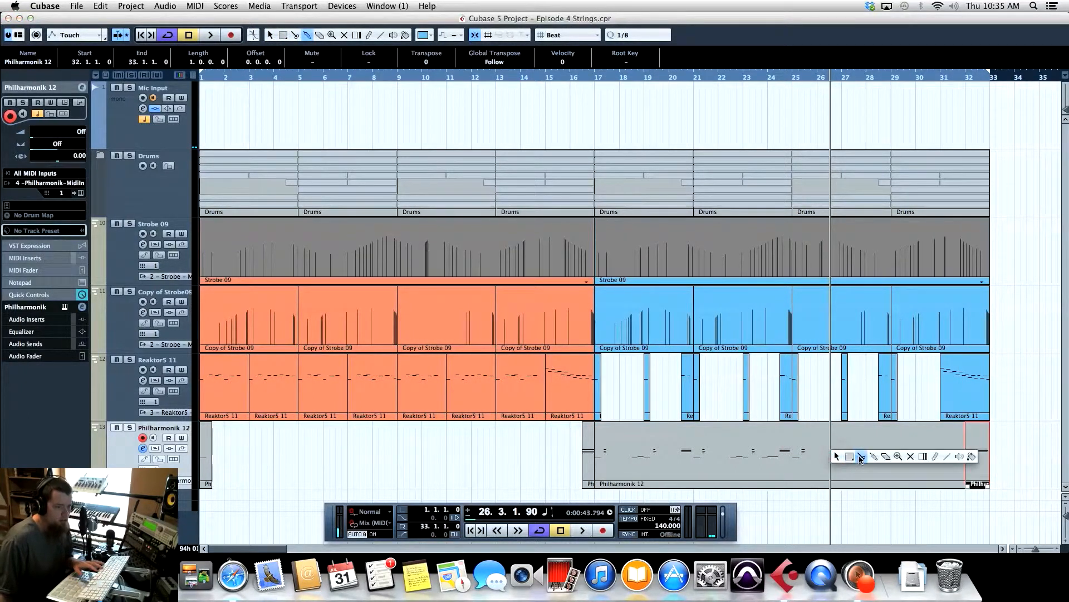
left_click(861, 456)
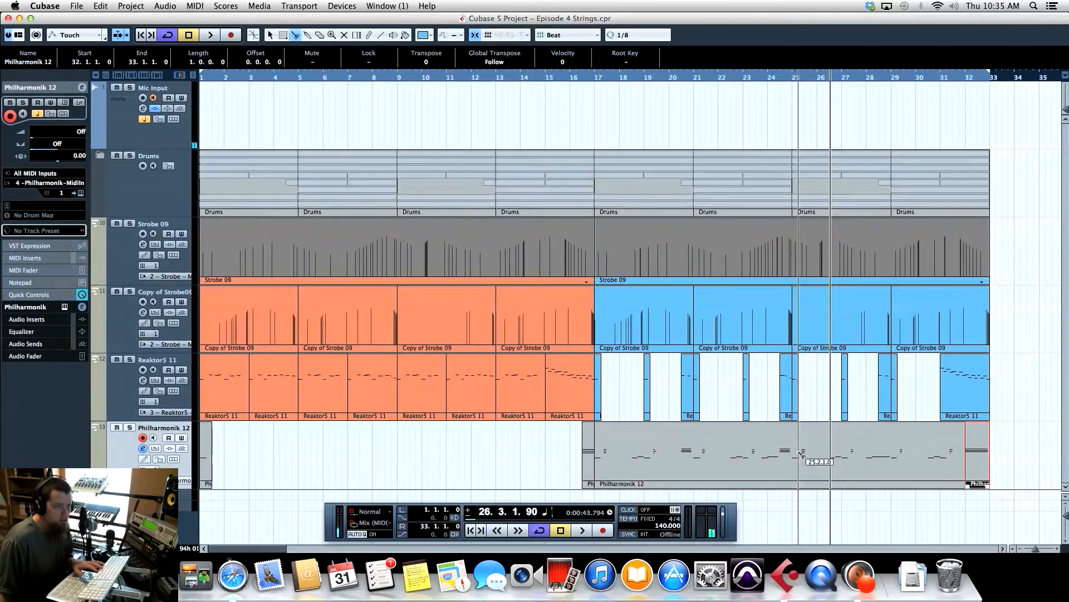
key("1")
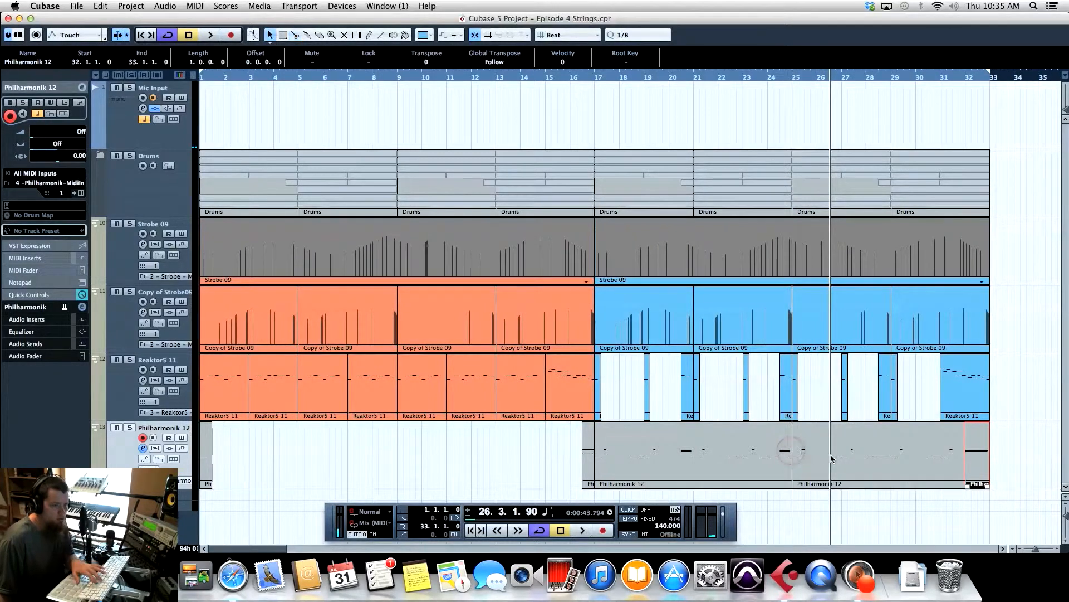
key("BackSpace")
Copy the Philharmonik part from bar 17 to bar 25, and shorten the copy to end at bar 32.
left_click(770, 464)
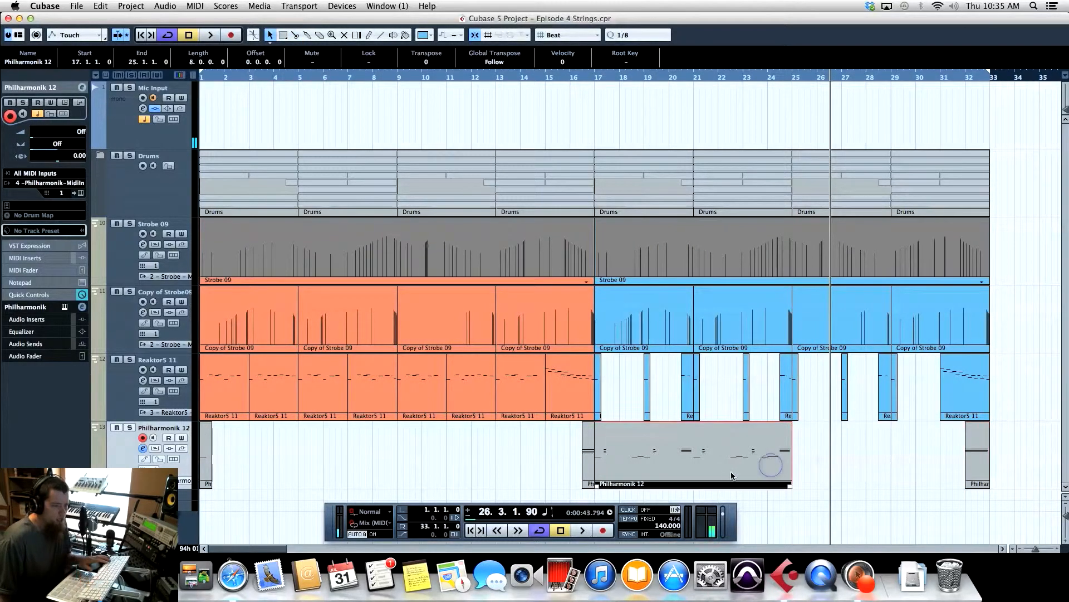
left_click_drag(677, 460, 878, 459)
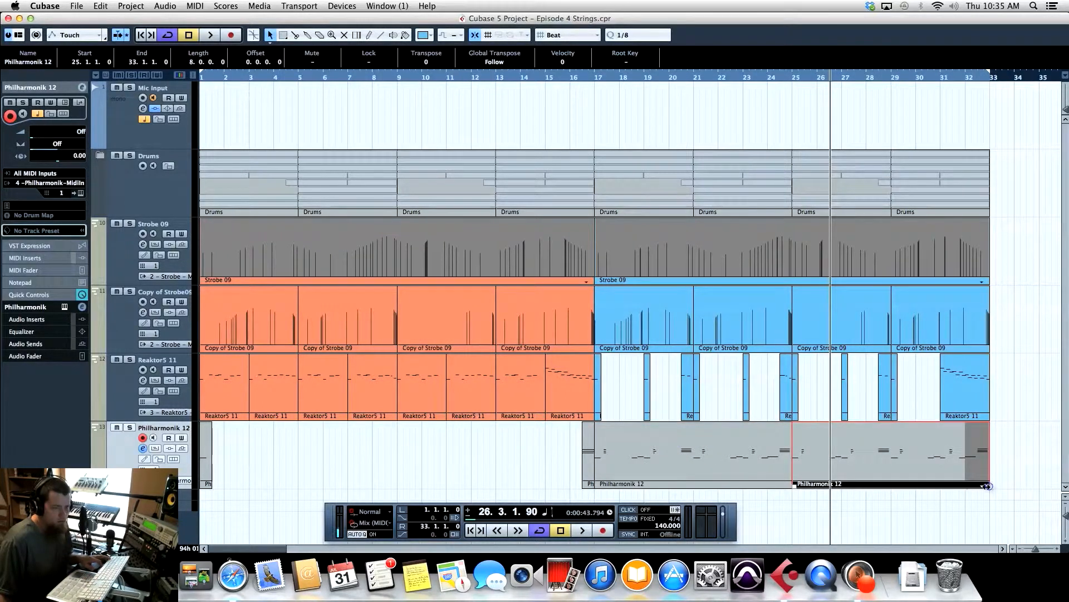
left_click_drag(988, 486, 990, 486)
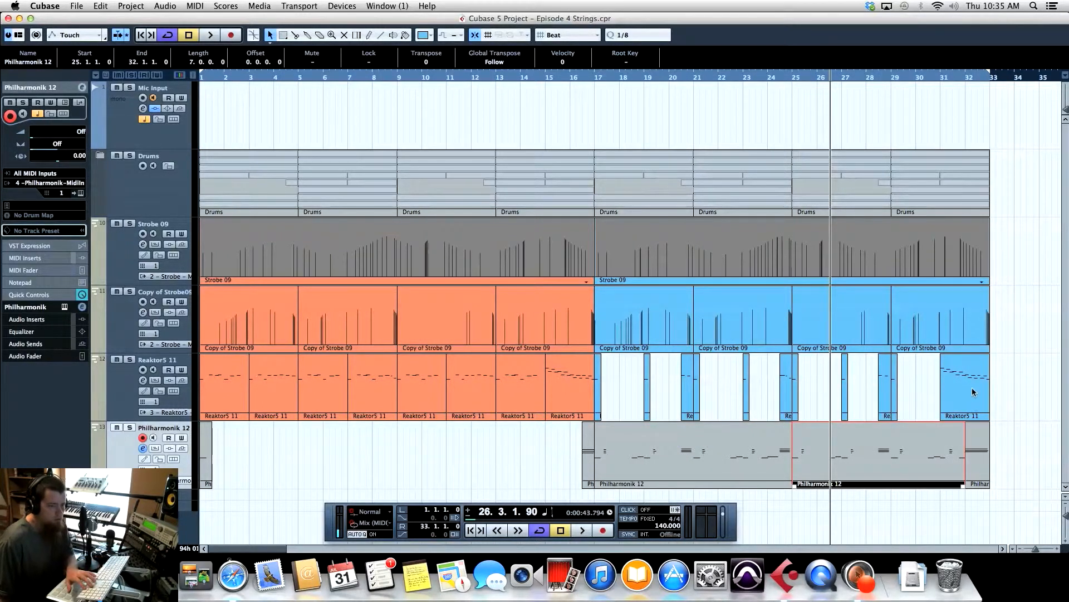
Shorten the Philharmonik copy at bar 25 to end at 31.4.1, and play back from bar 17.
left_click_drag(966, 490, 959, 490)
left_click(590, 79)
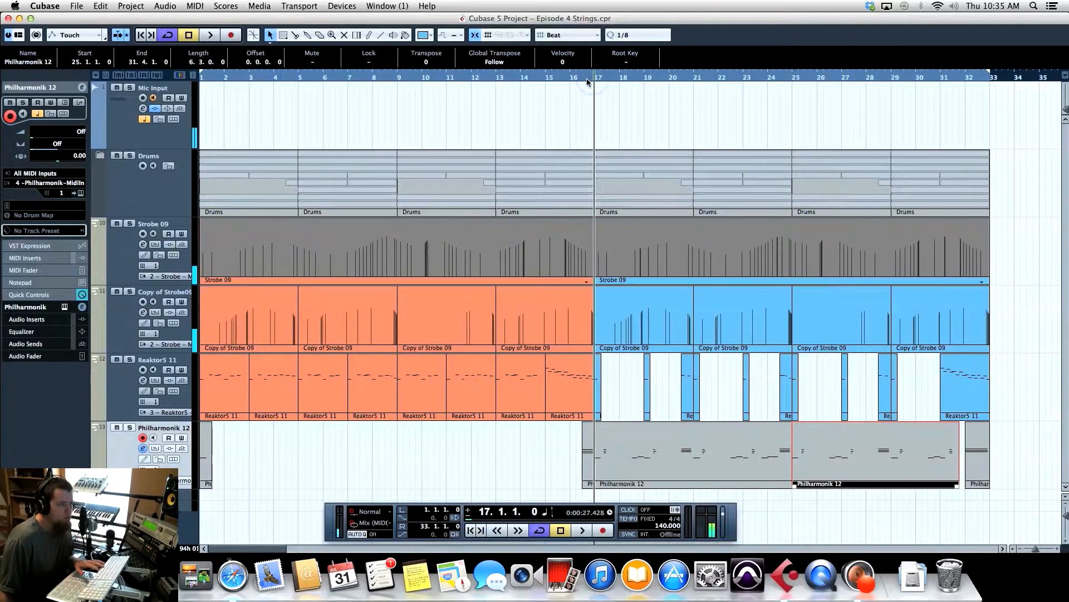
key("space")
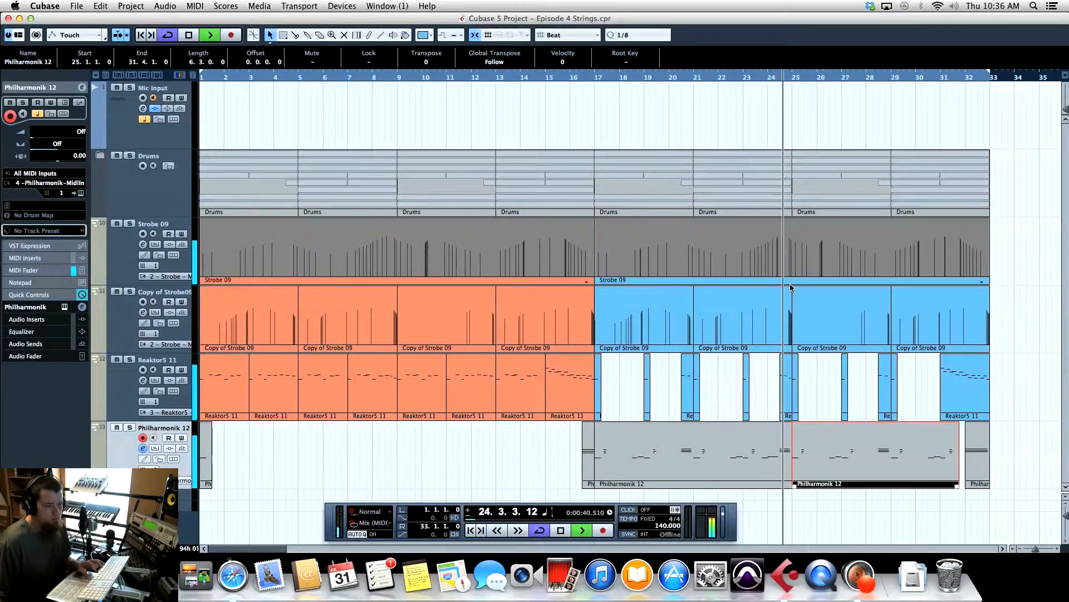
key("space")
Delete the D2 note just before bar 24 in the Philharmonik part, and play back from about bar 22.
left_click(766, 80)
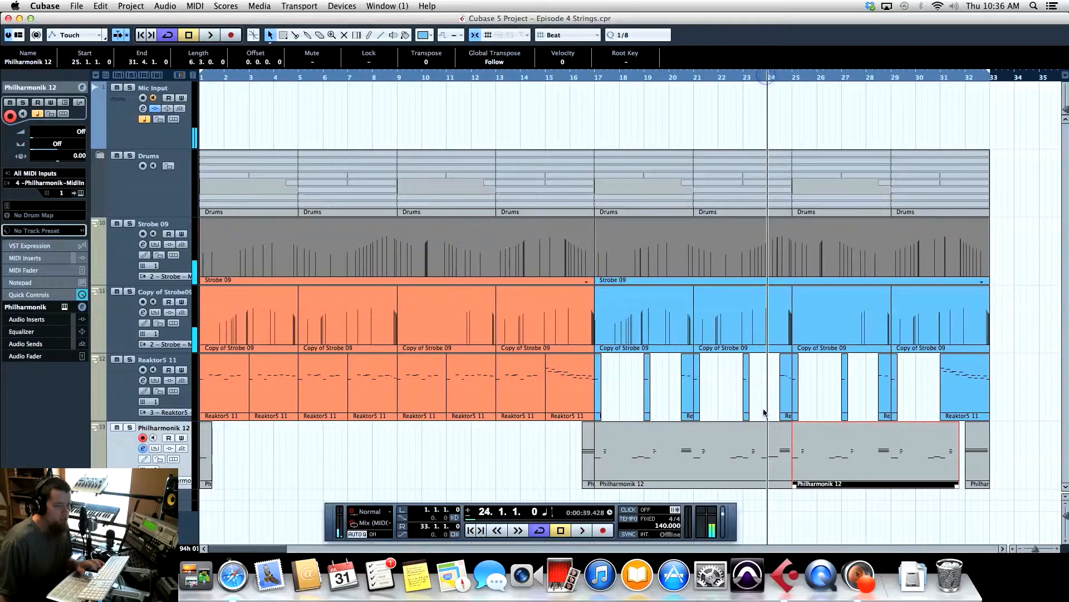
double_click(763, 466)
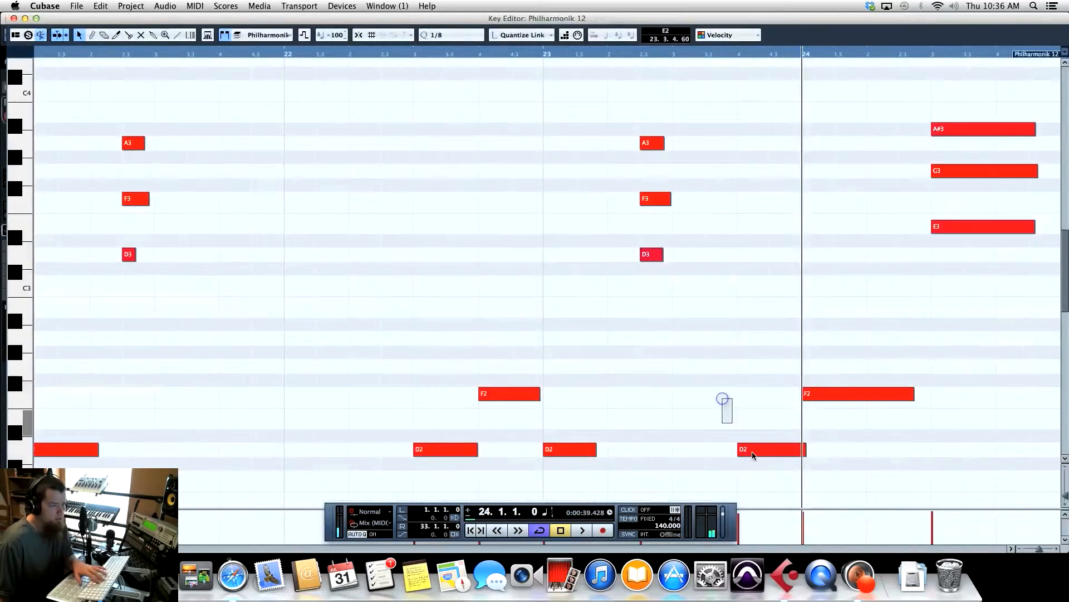
left_click(753, 452)
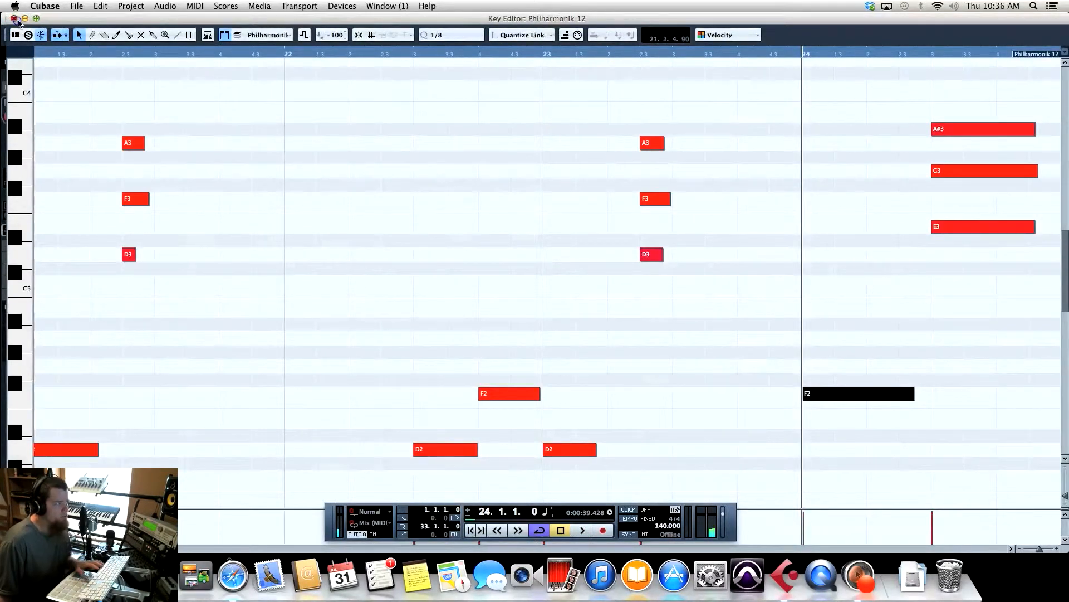
left_click(14, 18)
left_click(719, 77)
key("space")
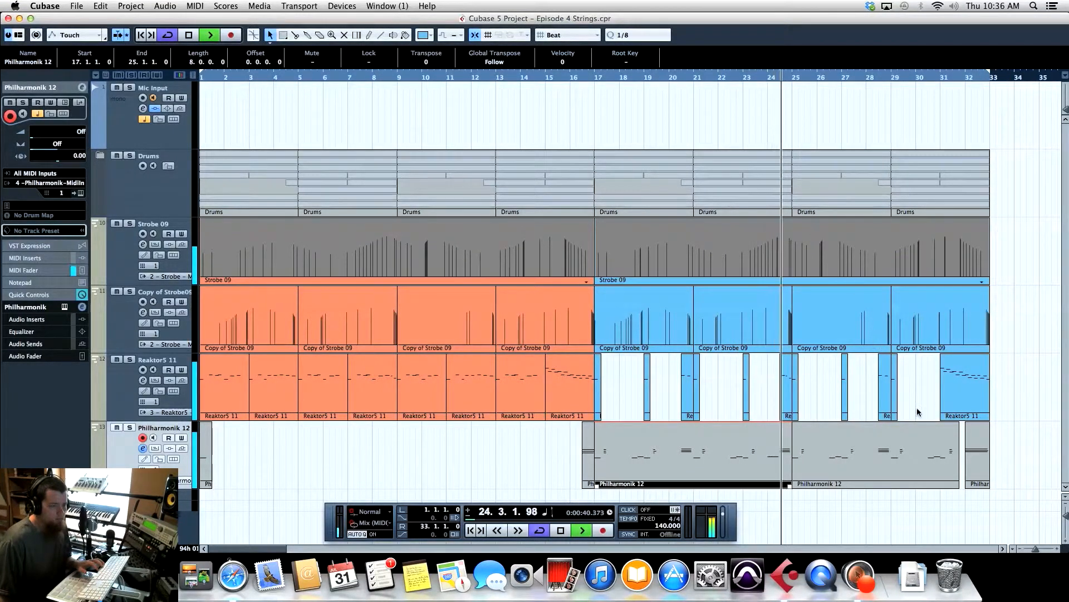
key("space")
Replace the Philharmonik copy at bar 25 with a fresh copy of the bar 17 part, shortened to end at bar 32.
left_click(900, 472)
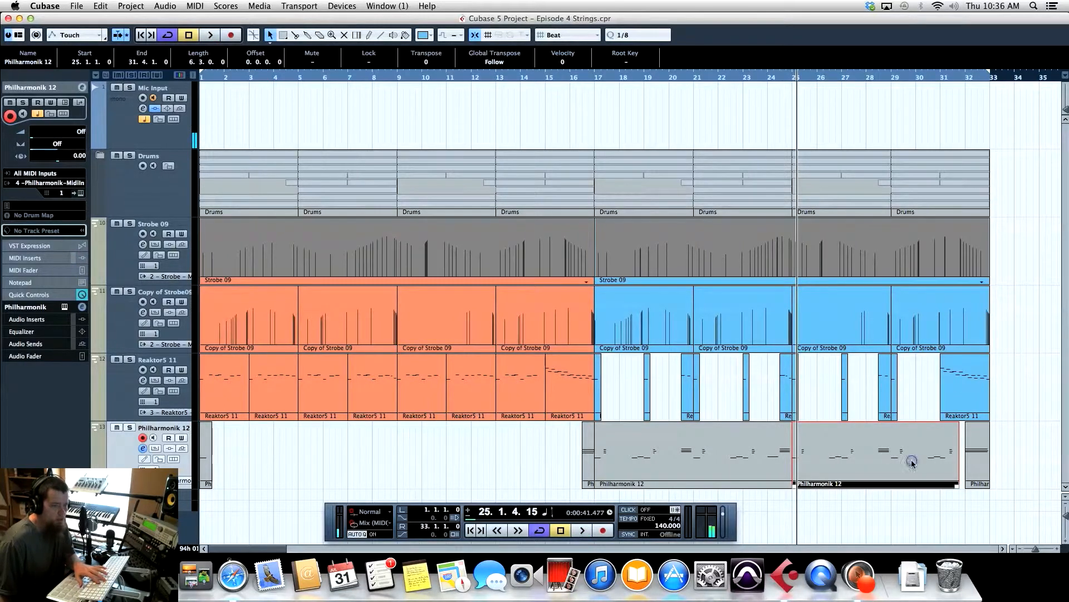
key("Delete")
left_click(709, 463)
left_click_drag(657, 461, 854, 458)
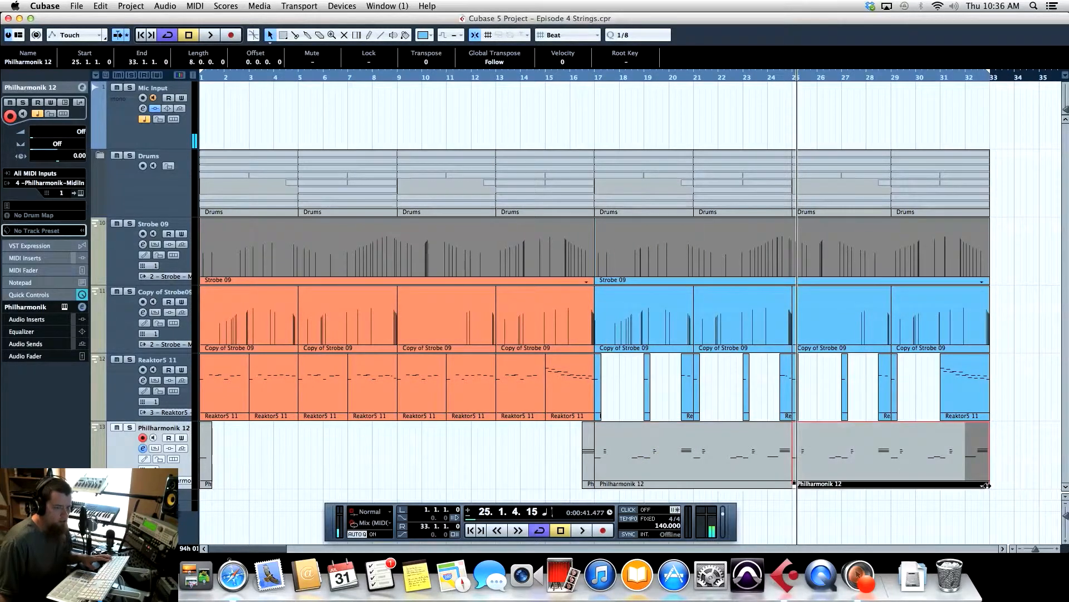
left_click_drag(987, 486, 964, 485)
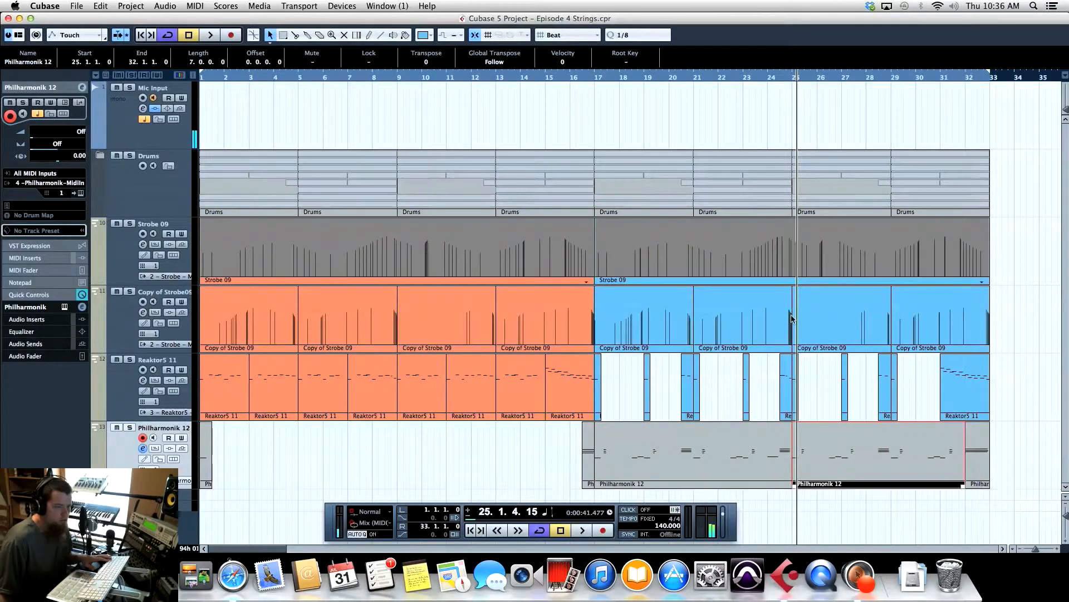
Play the arrangement from bar 16 through bar 32, and listen to the Philharmonik part.
left_click(579, 78)
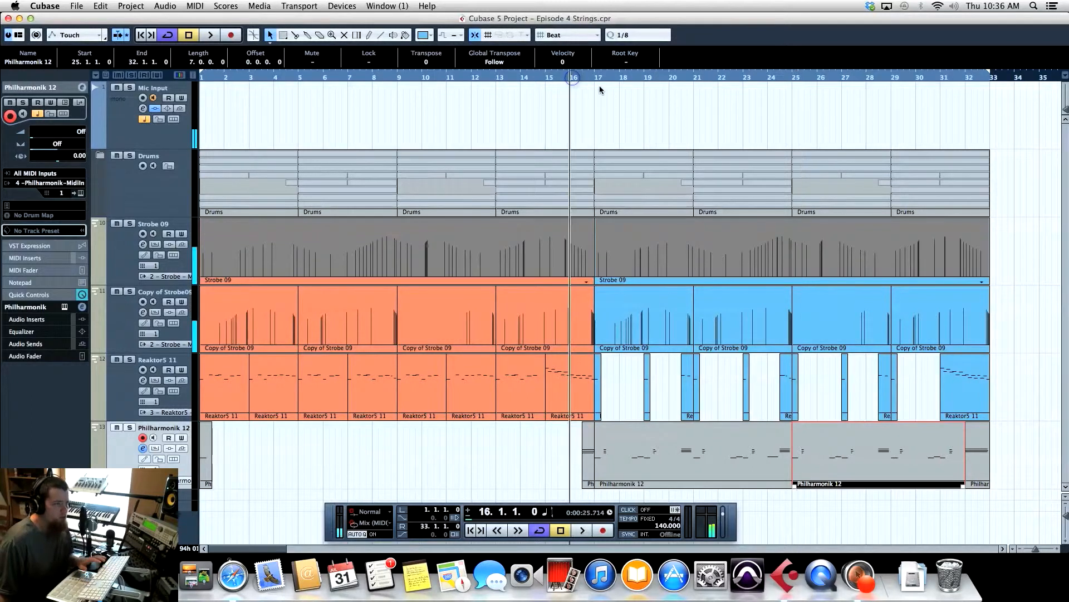
key("space")
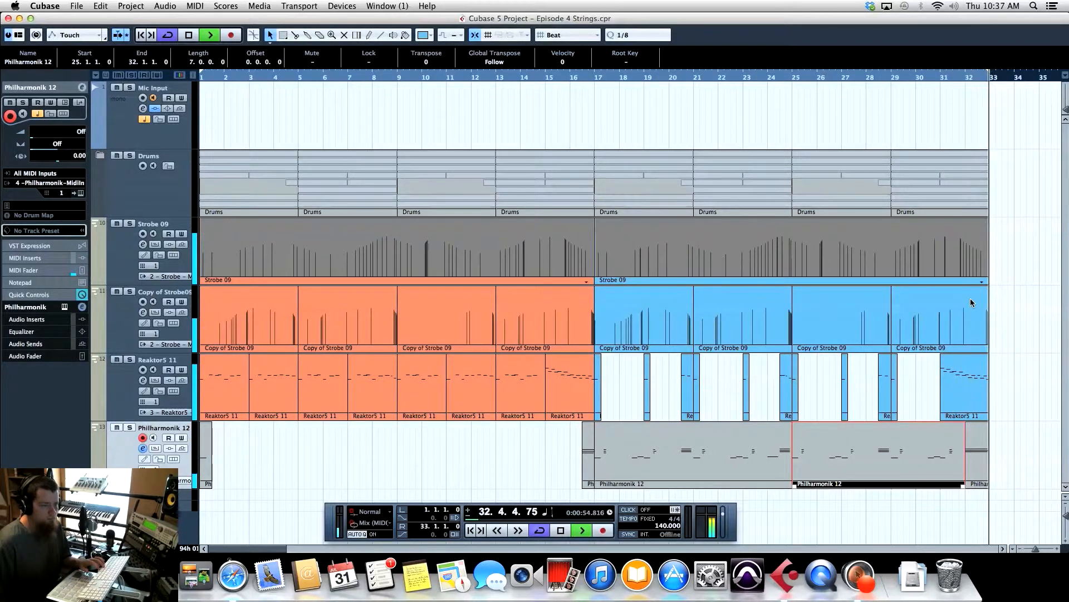
key("space")
Lengthen the D2 note at bar 31 in the Philharmonik copy to reach the following chord, and play it back.
left_click(940, 80)
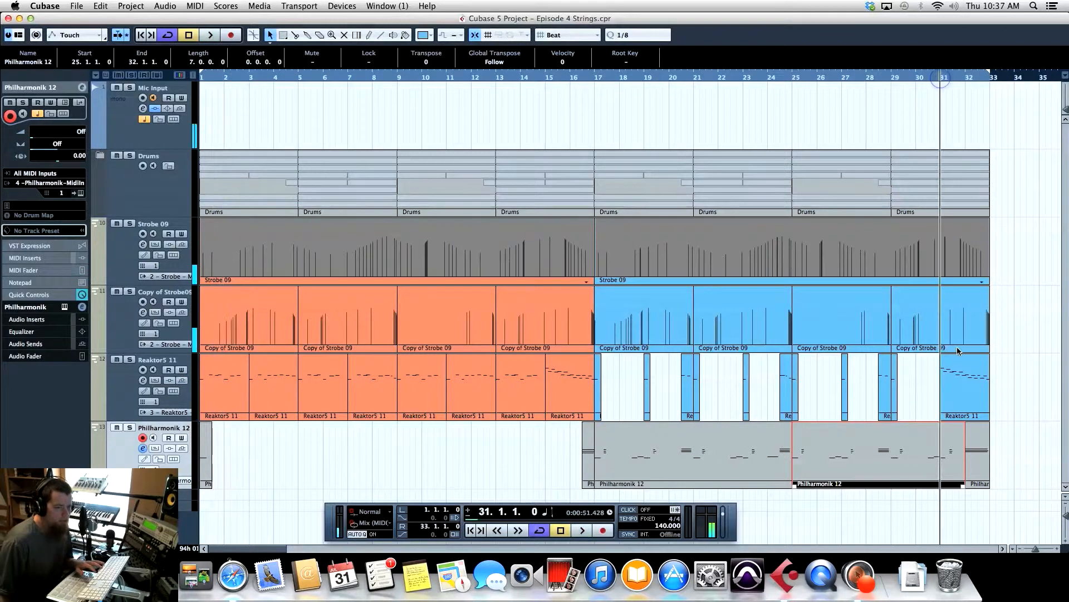
double_click(945, 456)
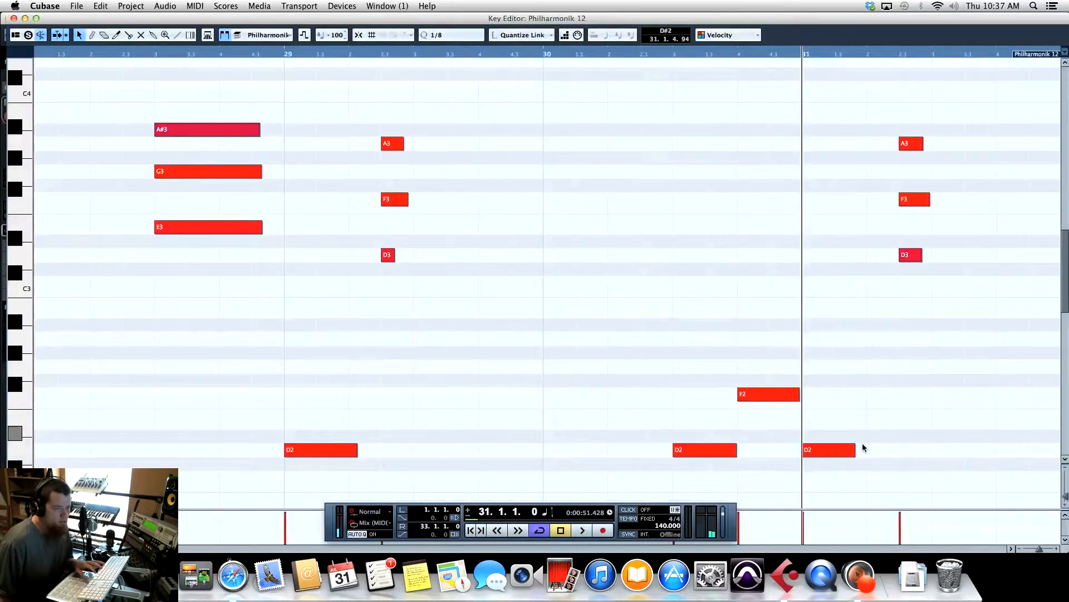
left_click_drag(856, 449, 899, 449)
left_click(659, 53)
key("space")
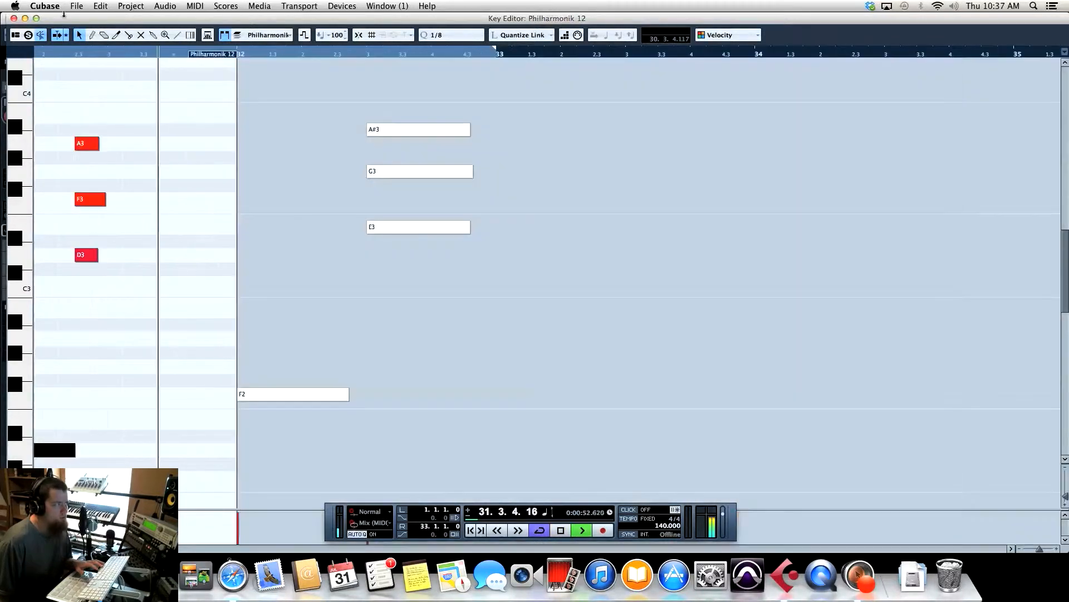
left_click(14, 19)
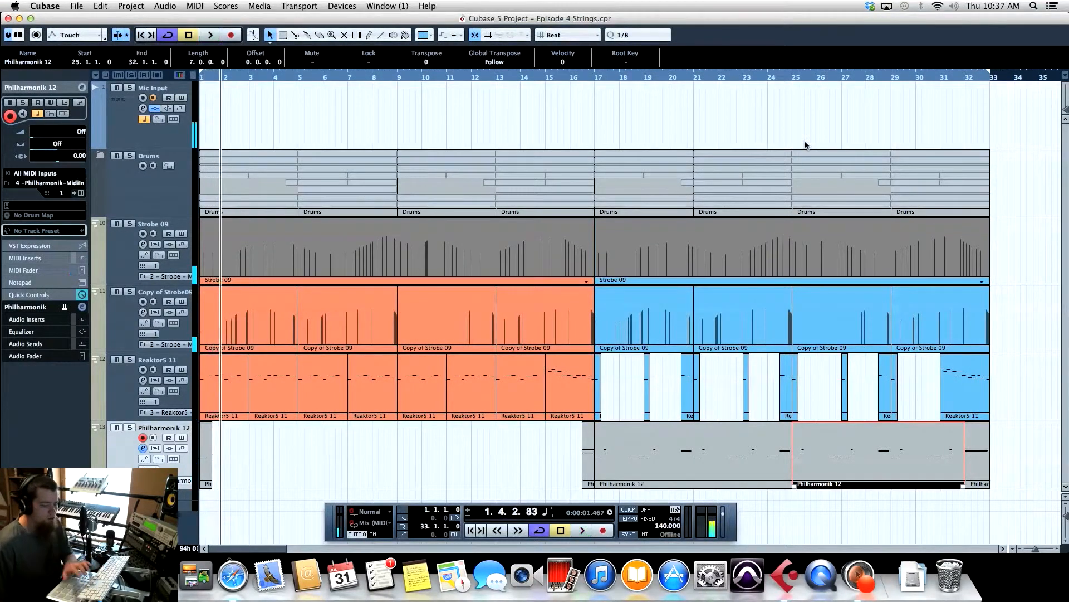
key("space")
Color the three Philharmonik parts from bar 17 to bar 33 with Color 9.
left_click_drag(1005, 512, 601, 453)
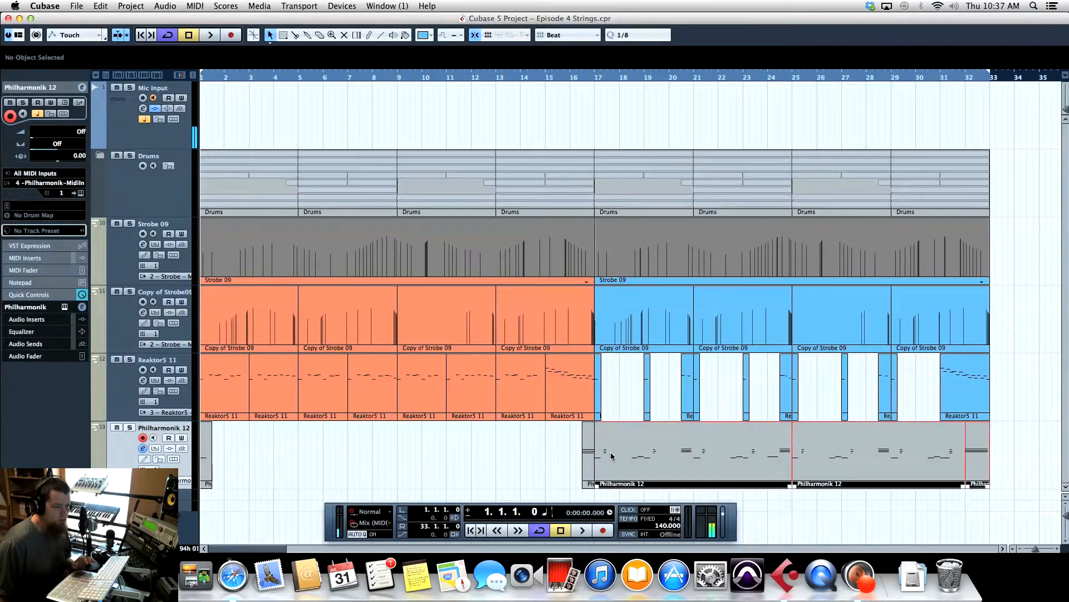
left_click(433, 36)
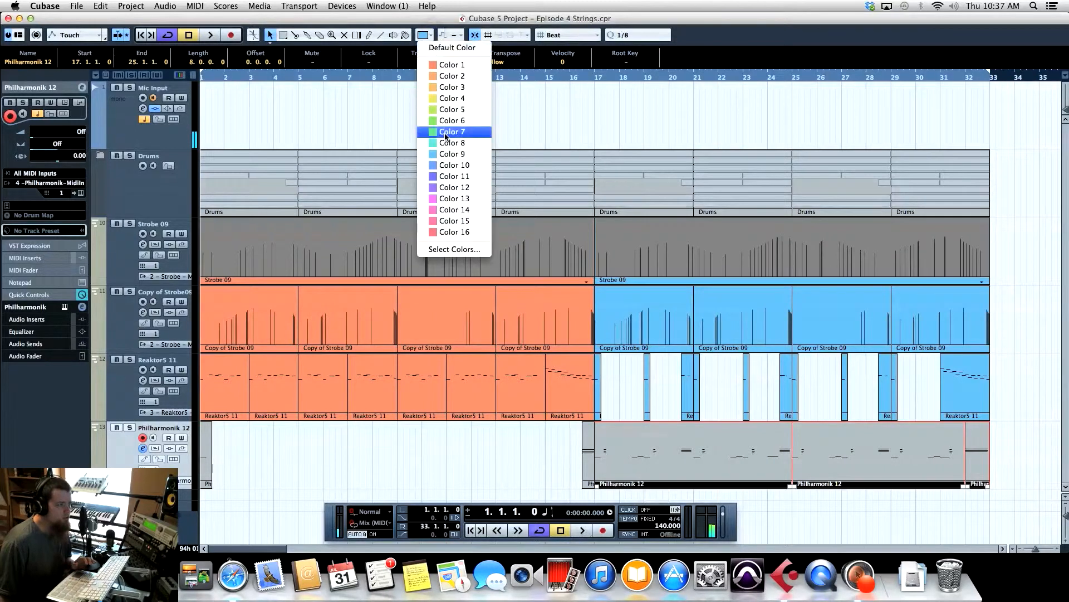
left_click(442, 154)
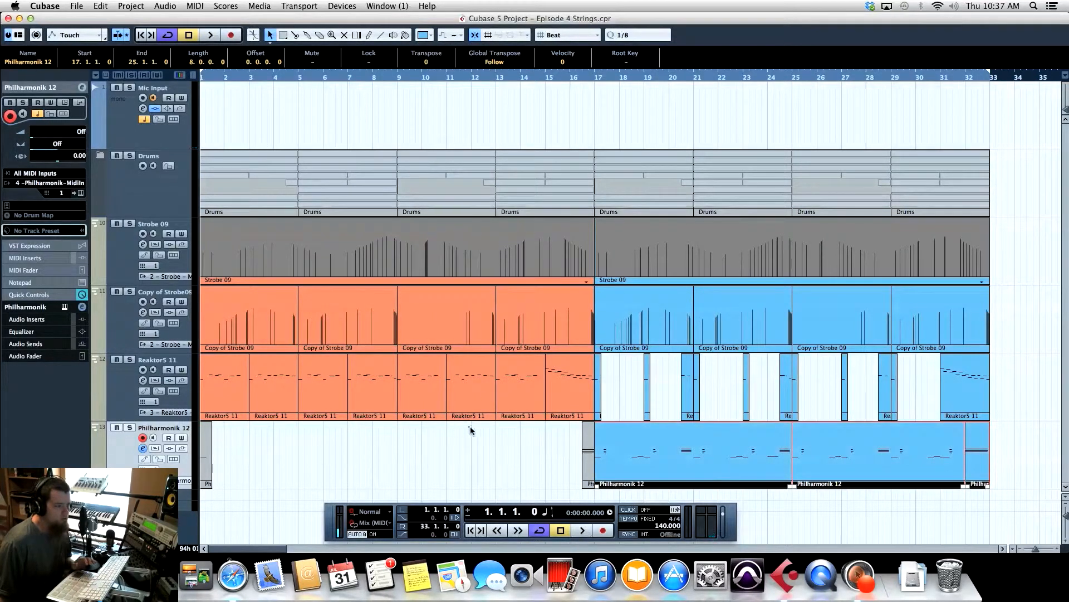
Color the short Philharmonik parts before bar 17 and at bar 1 with Color 1.
left_click_drag(471, 427, 591, 471)
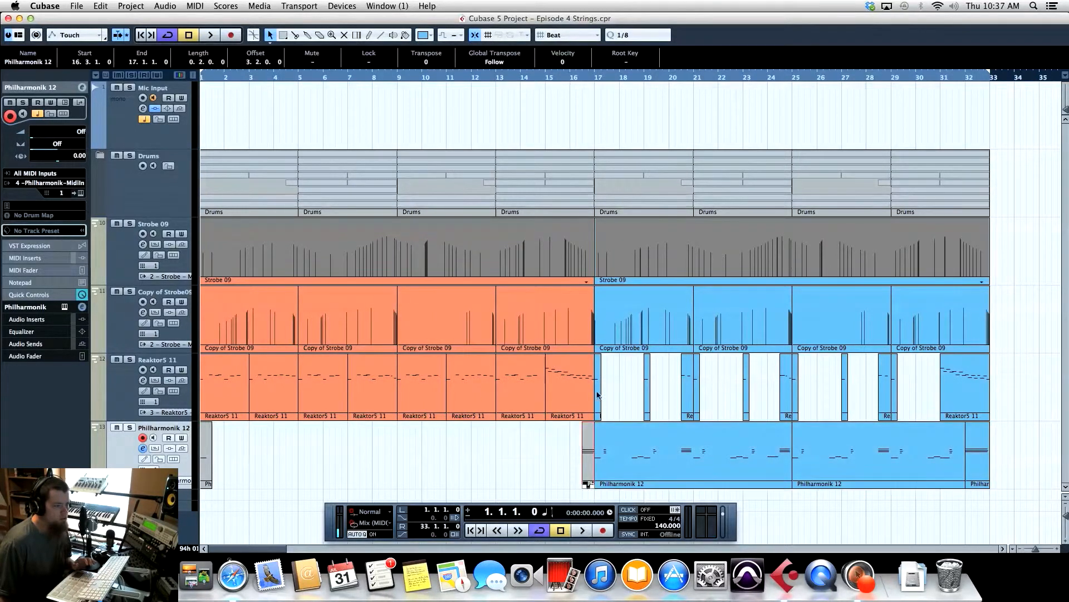
left_click(433, 37)
left_click(440, 64)
left_click_drag(251, 436, 204, 464)
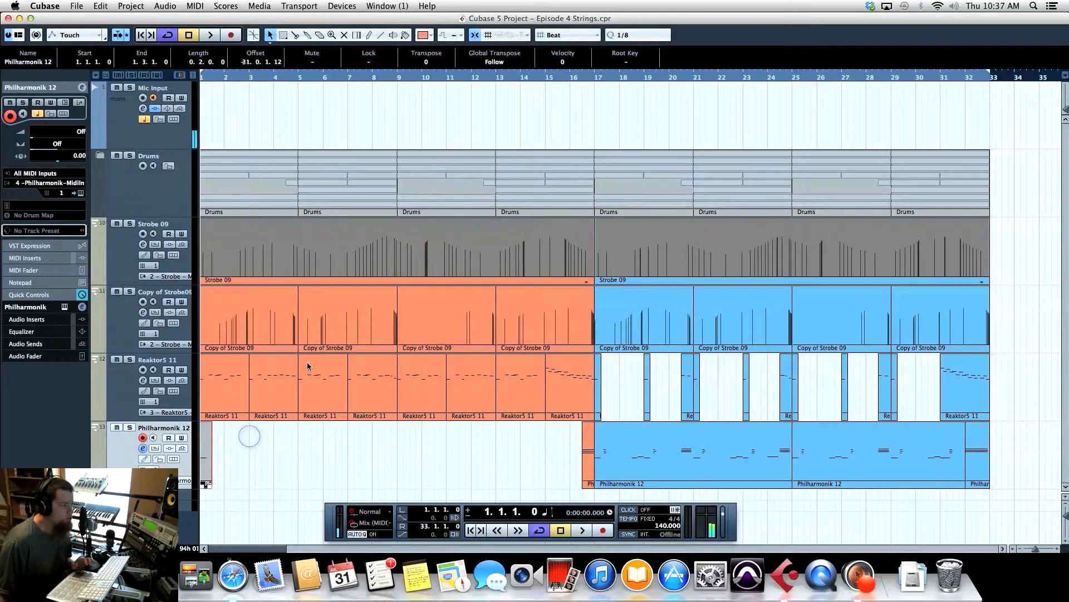
left_click(432, 37)
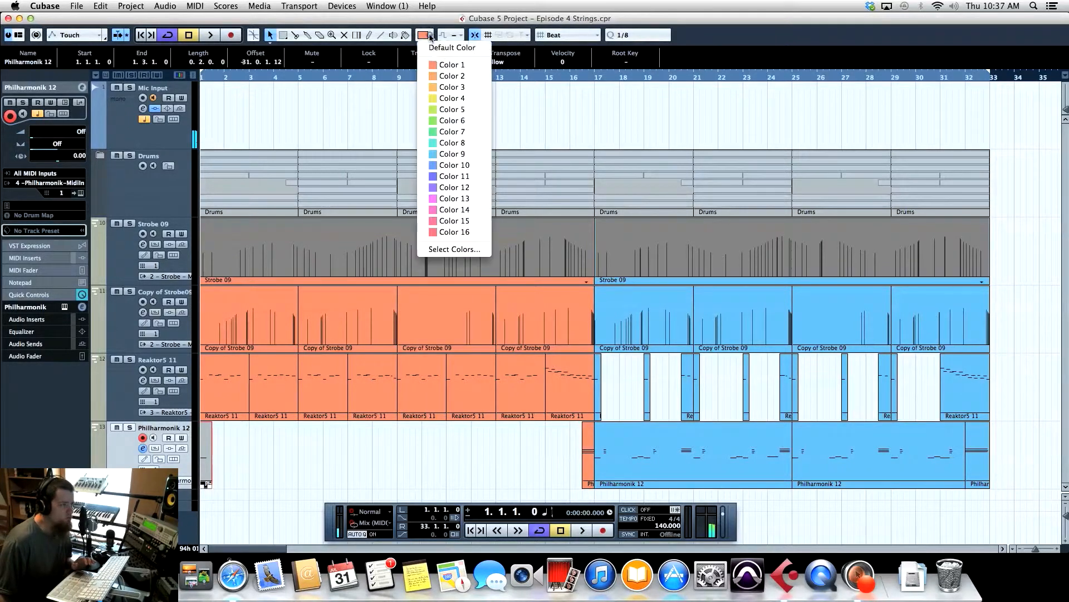
left_click(440, 65)
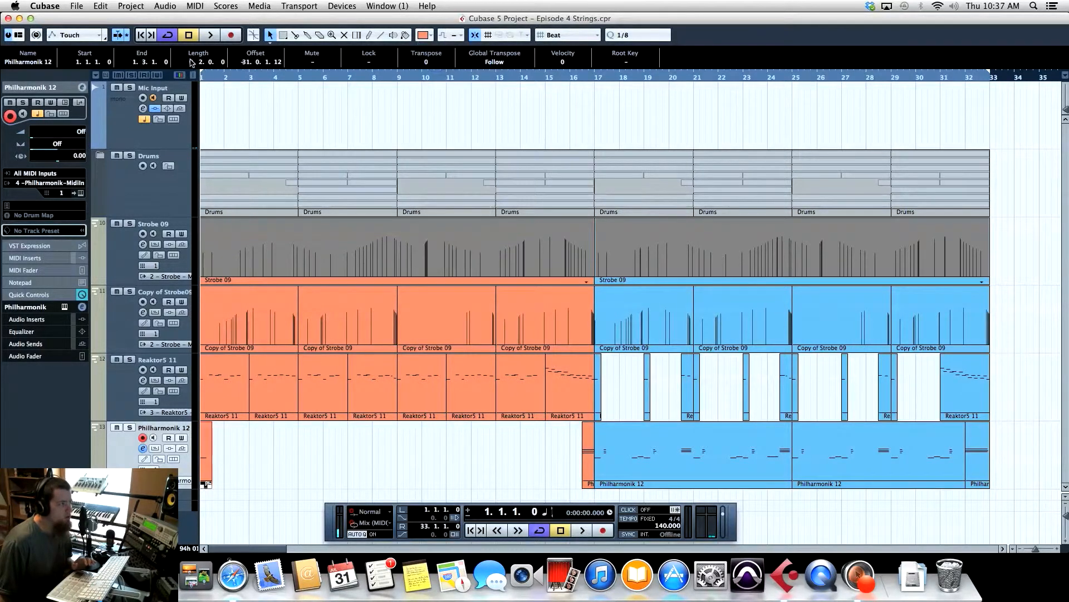
Save the project, and play the arrangement from bar 1.
left_click(77, 8)
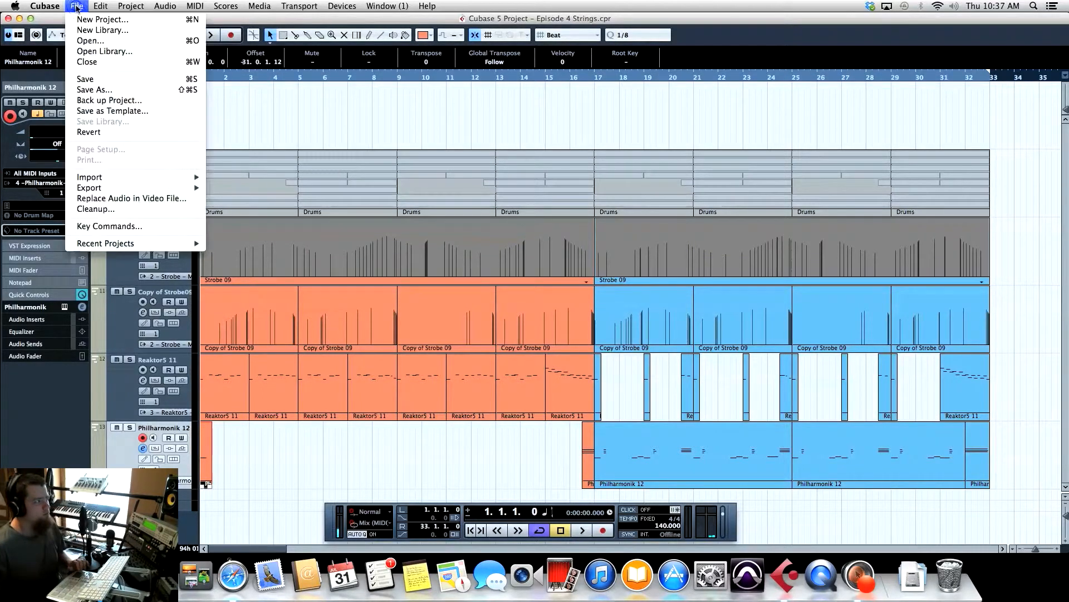
left_click(103, 82)
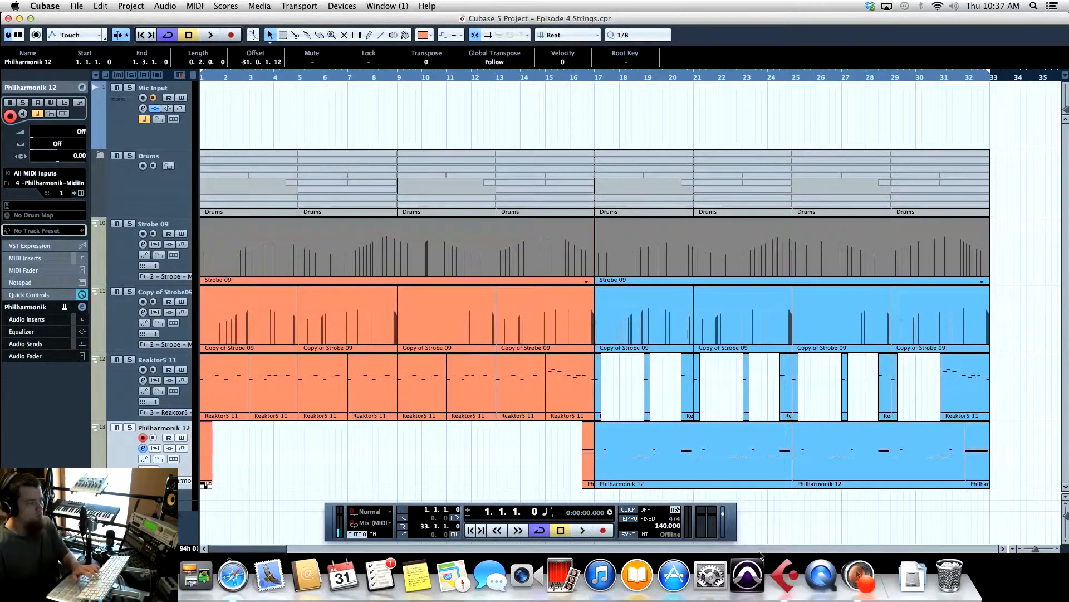
key("space")
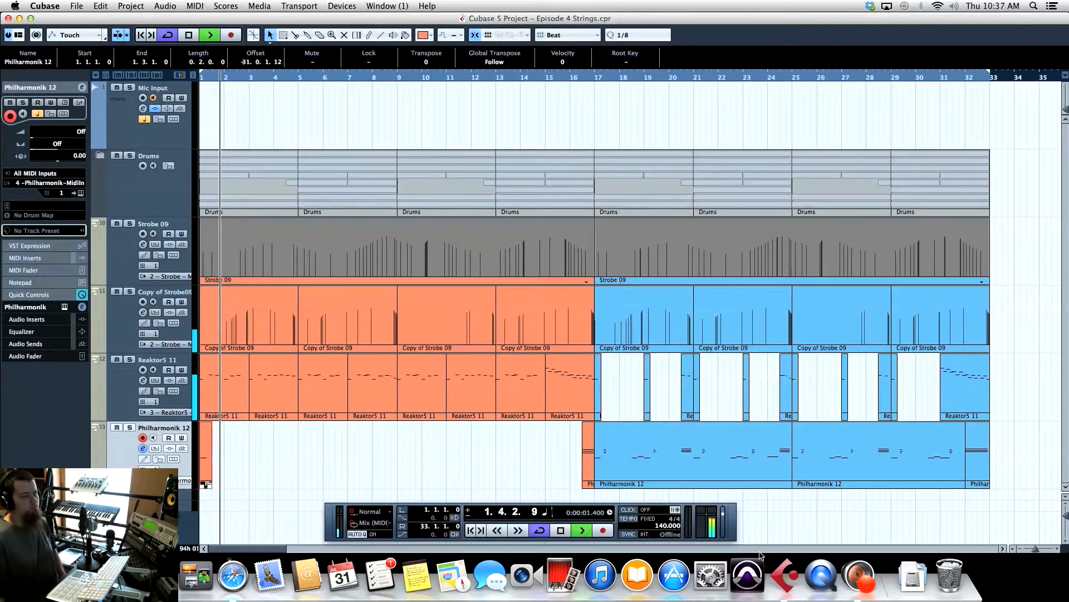